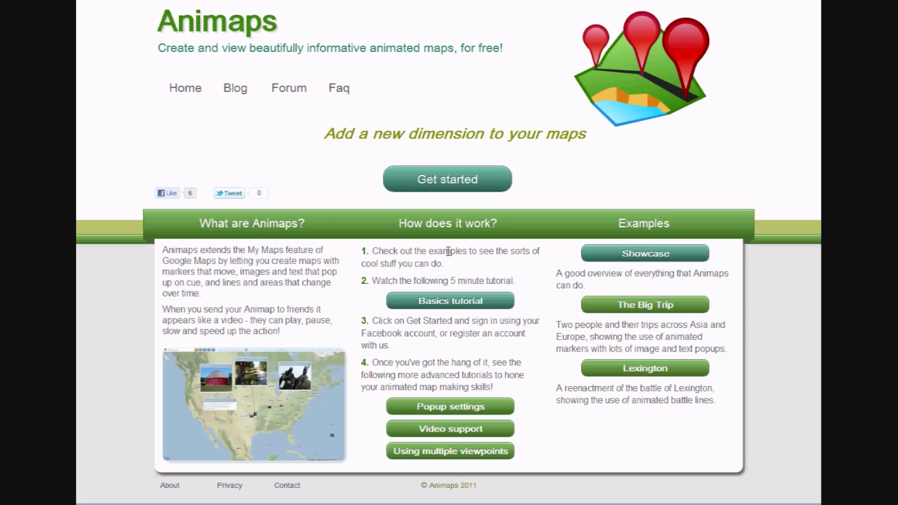
- Start a new animated map from the Animaps home page with Get started
click(448, 187)
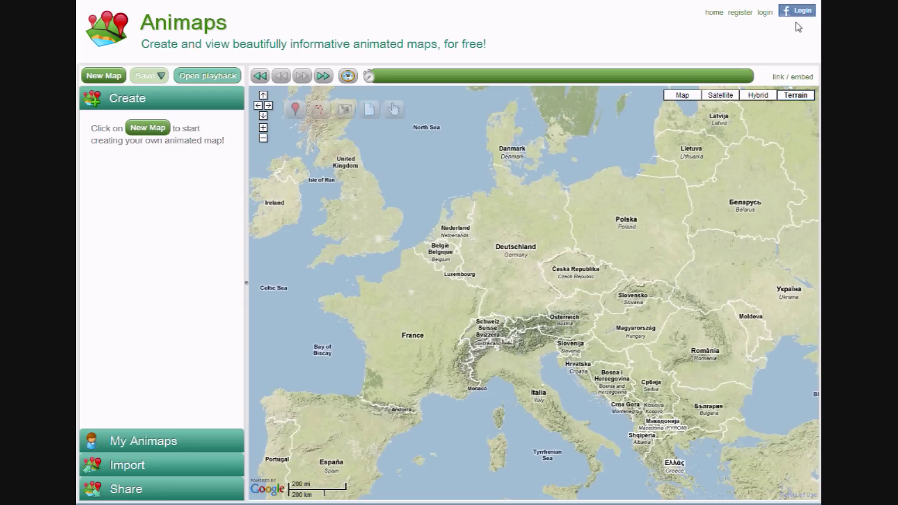
- Register a new account with an e-mail address and matching password, then dismiss the success message
click(743, 15)
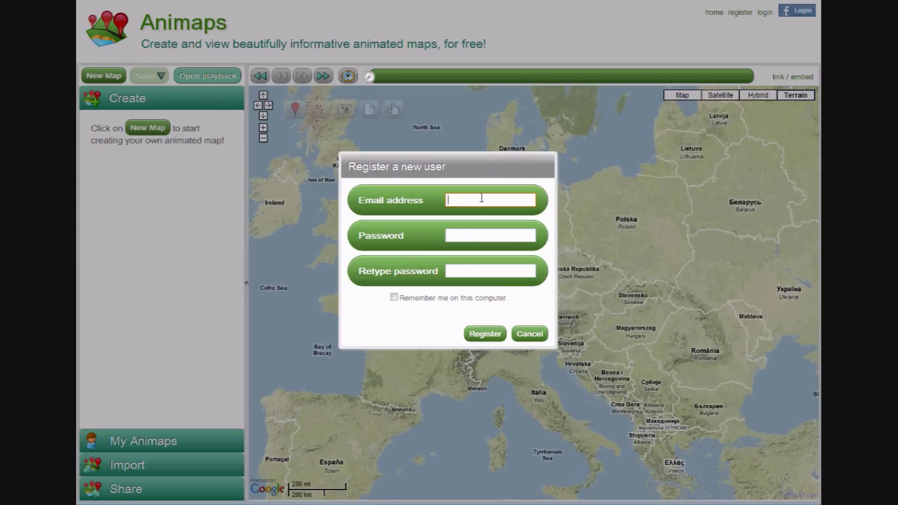
key(Tab)
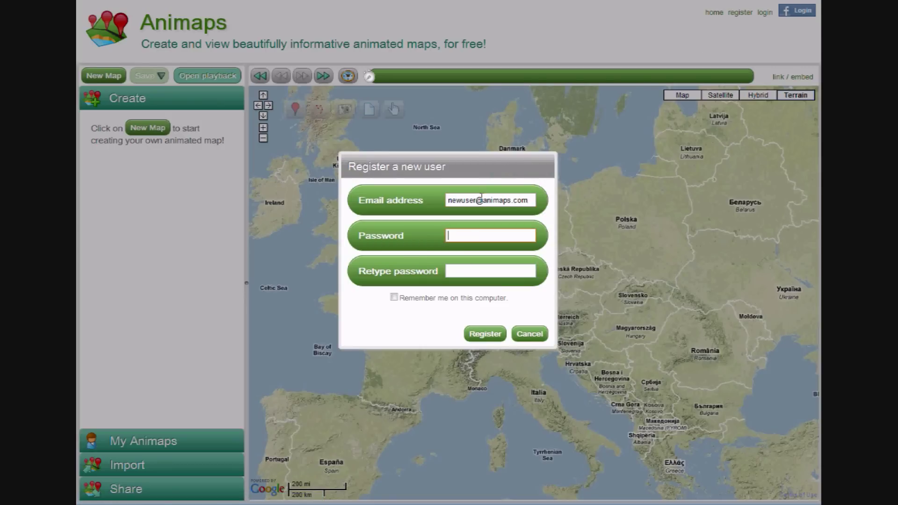
text(••••••)
key(Tab)
text(••••••)
key(Tab)
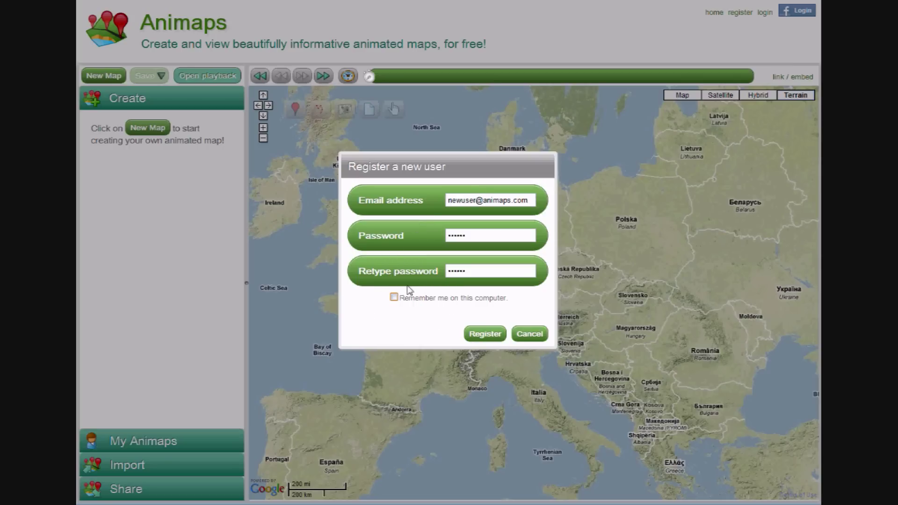
click(485, 340)
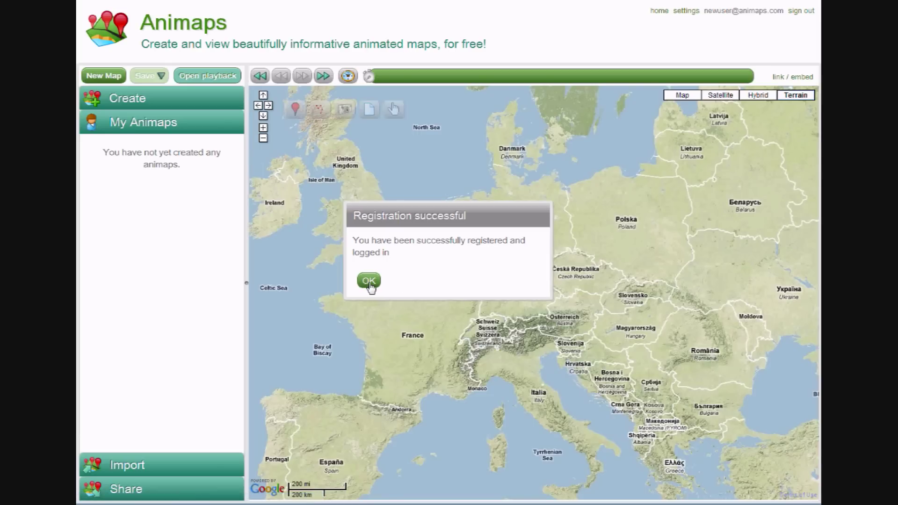
click(369, 282)
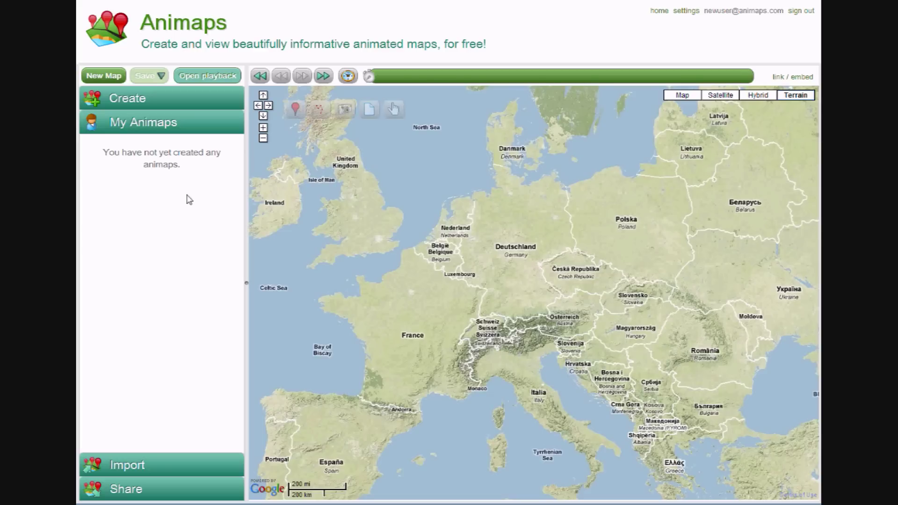
- Create a new animap, replacing Untitled01 with the name 'Walk on the coast'
click(109, 78)
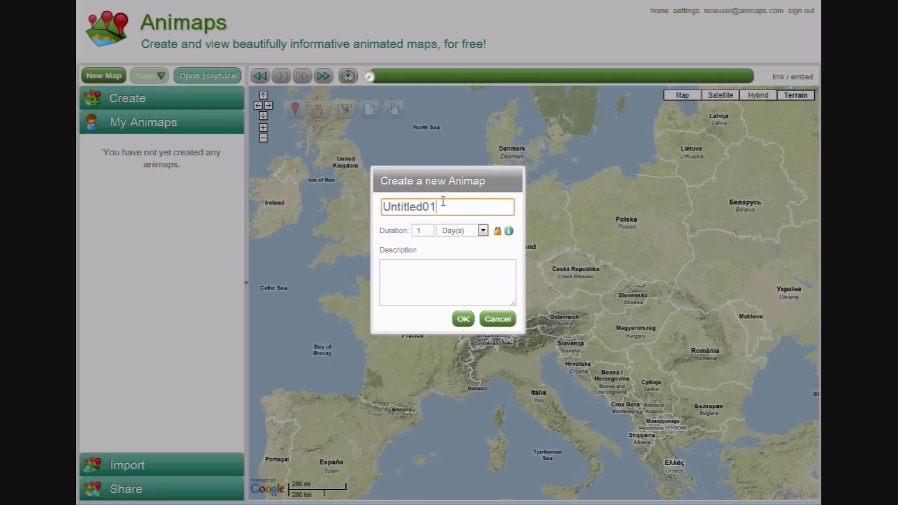
drag(443, 201, 372, 198)
text(Walk )
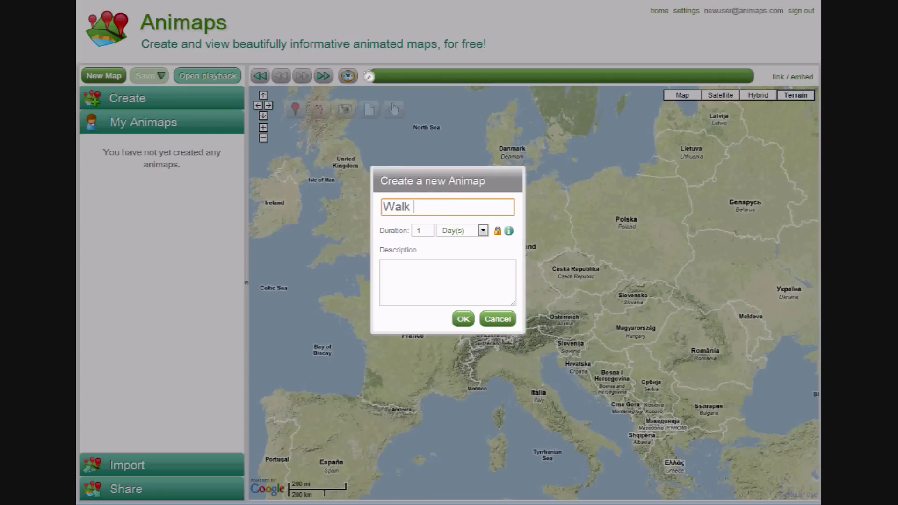
text(on the coast)
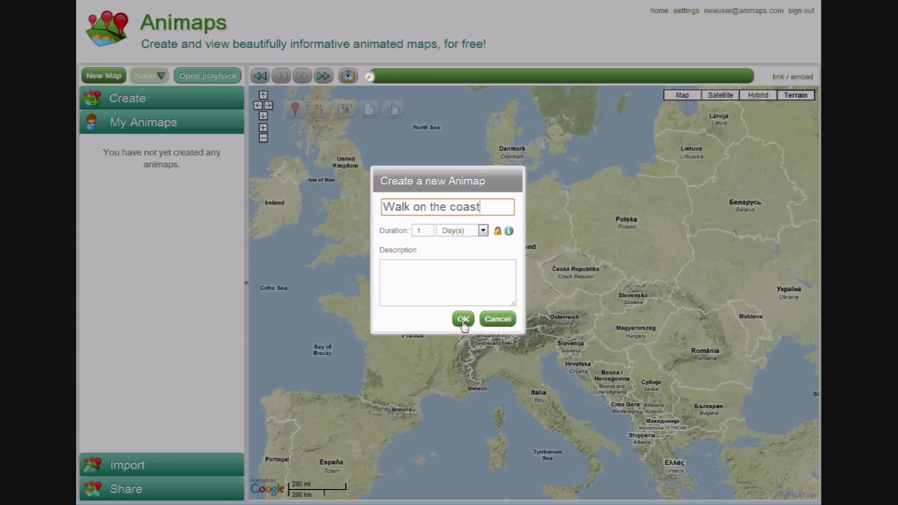
click(463, 319)
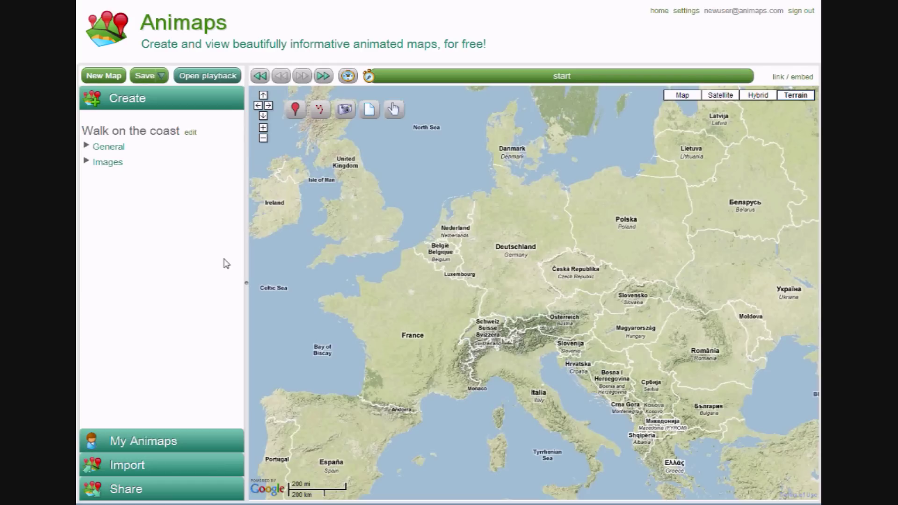
- Expand the General settings and leave the start date set to 'not known'
click(111, 147)
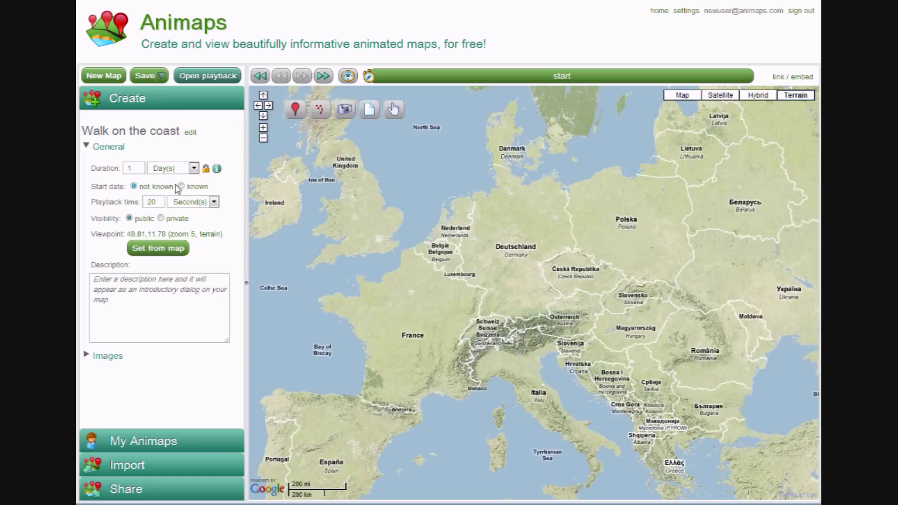
click(181, 187)
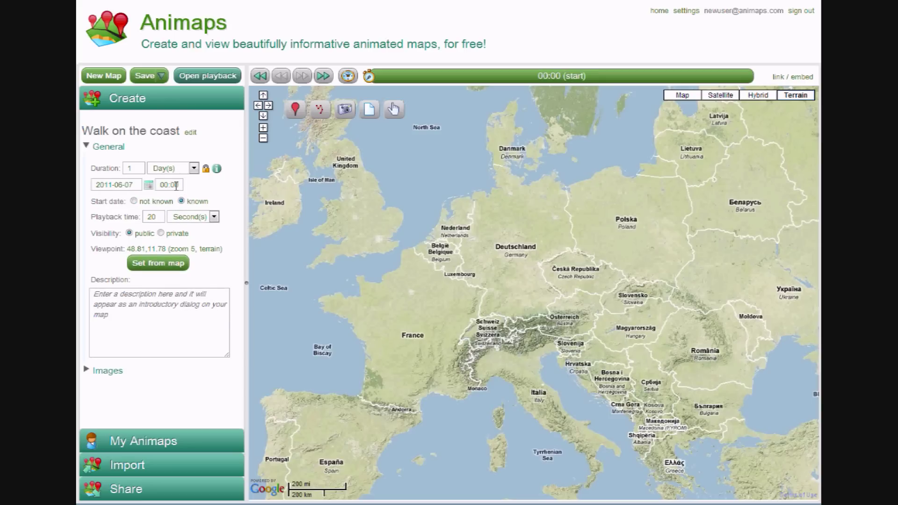
click(135, 201)
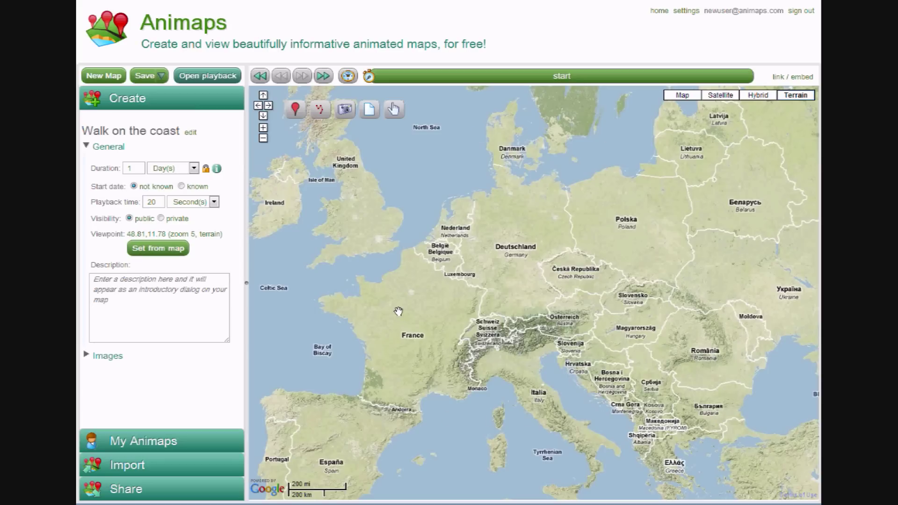
- Frame London to the south coast in terrain tiles and set it as the viewpoint (51.27,00.34, zoom 9)
drag(380, 246, 558, 312)
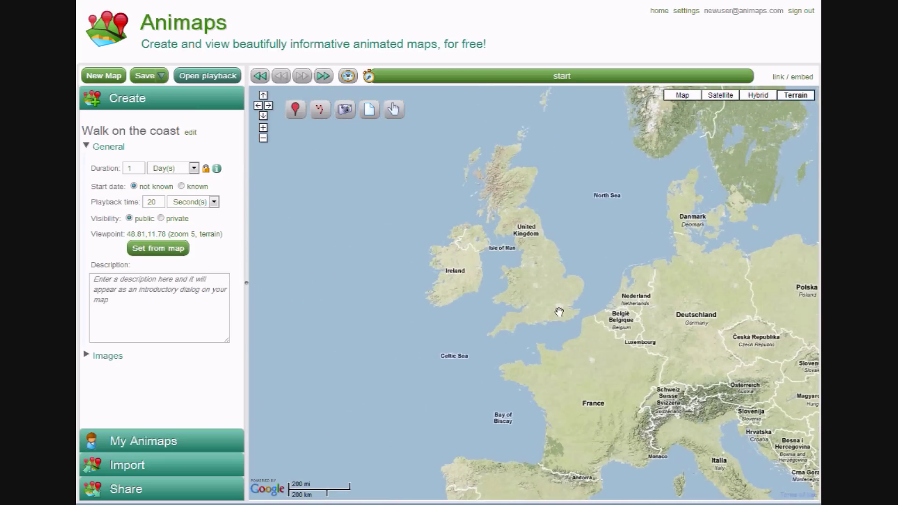
scroll(559, 312, up, 1)
scroll(568, 314, up, 1)
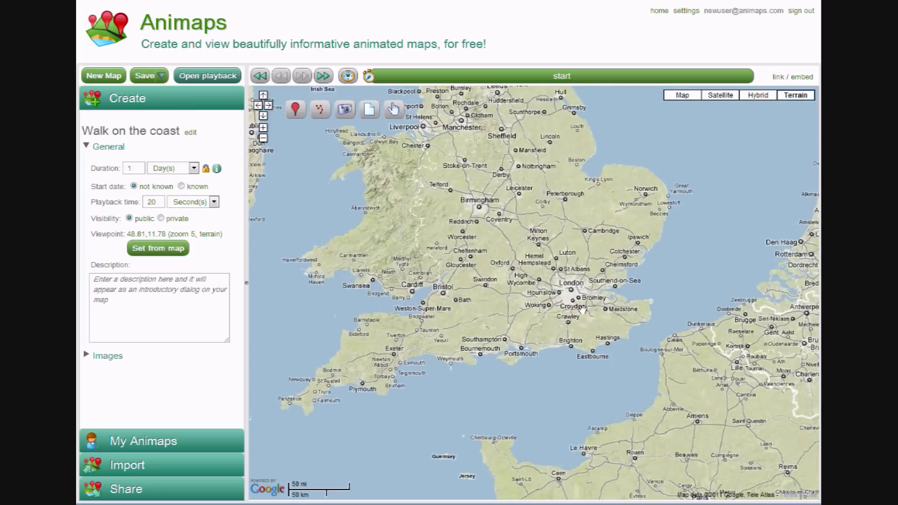
scroll(582, 308, up, 1)
scroll(583, 308, up, 1)
drag(582, 309, 516, 301)
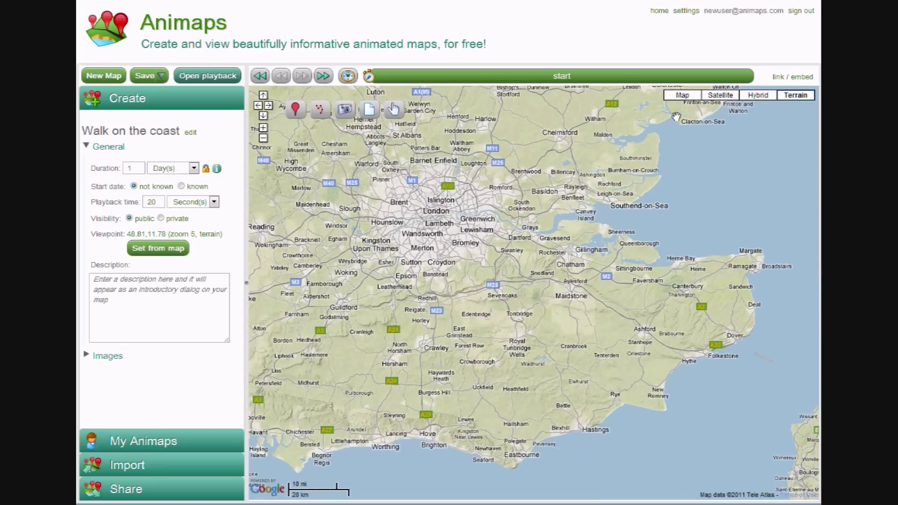
click(684, 96)
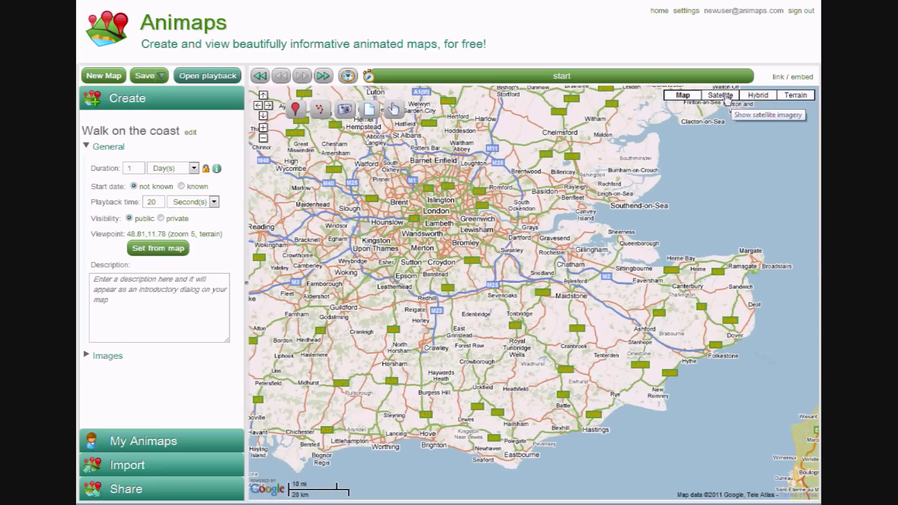
click(726, 96)
click(798, 96)
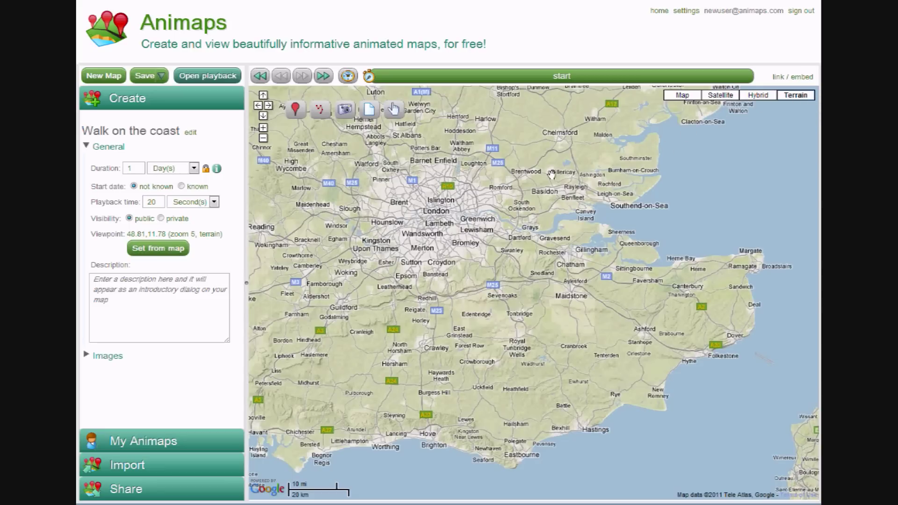
click(164, 253)
- Drop Marker01 on London and make it animated with Animate me!
click(434, 215)
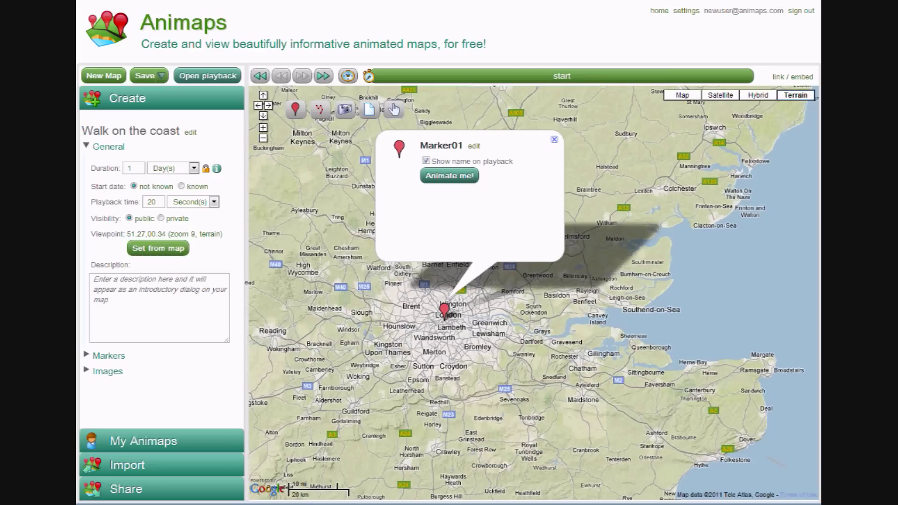
click(110, 148)
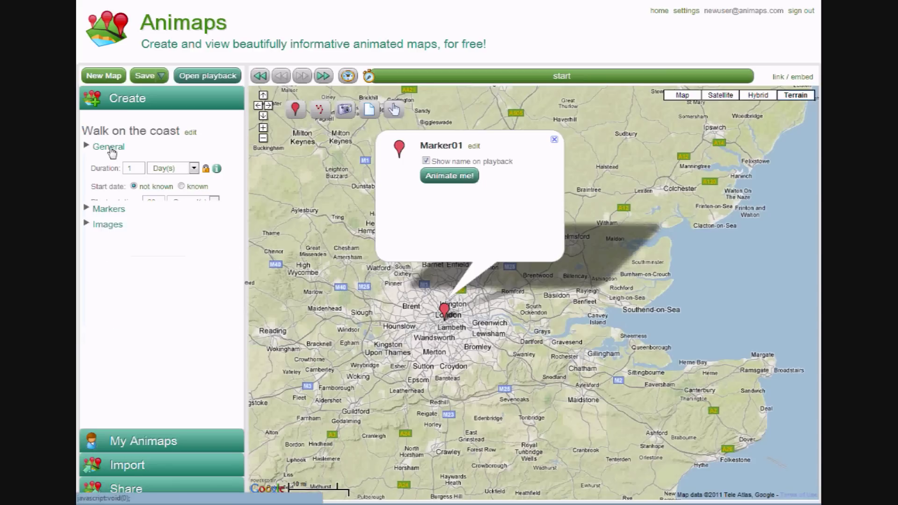
click(108, 163)
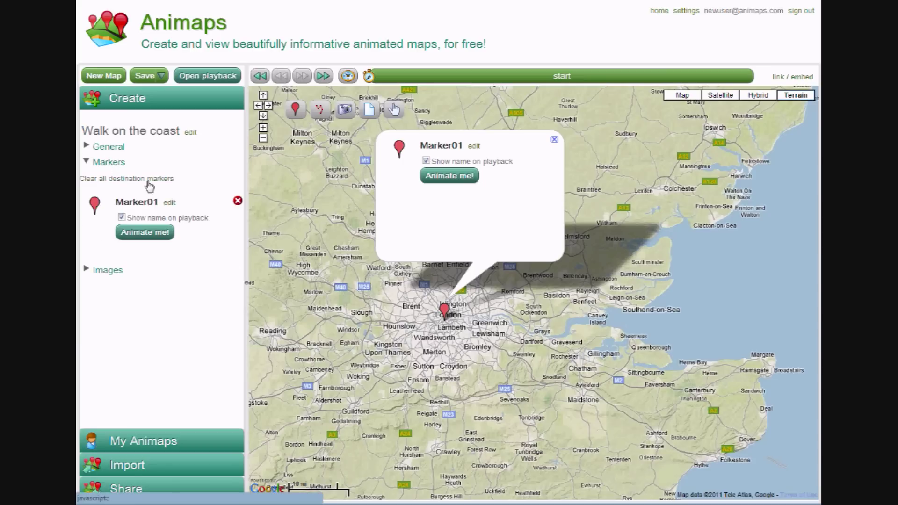
click(445, 176)
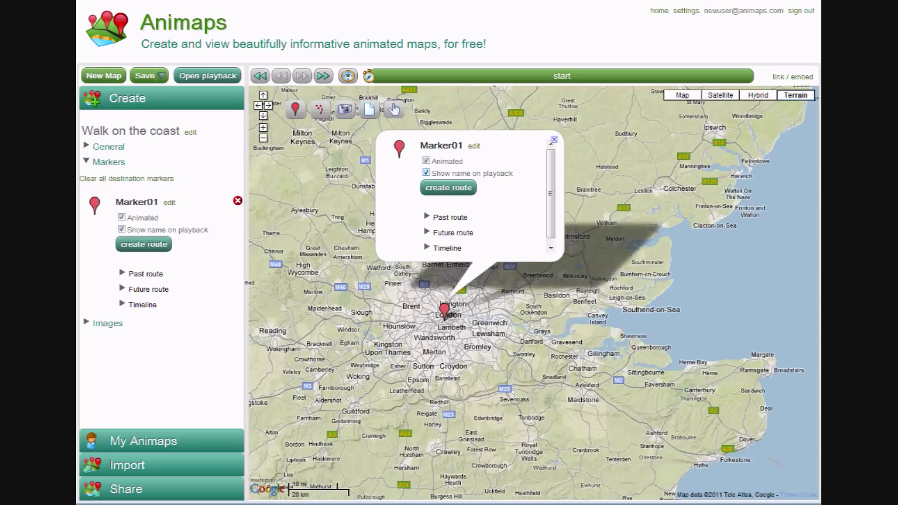
- Draw Marker01's route from London south to Brighton, then east along the coast to Hastings
click(451, 189)
click(449, 377)
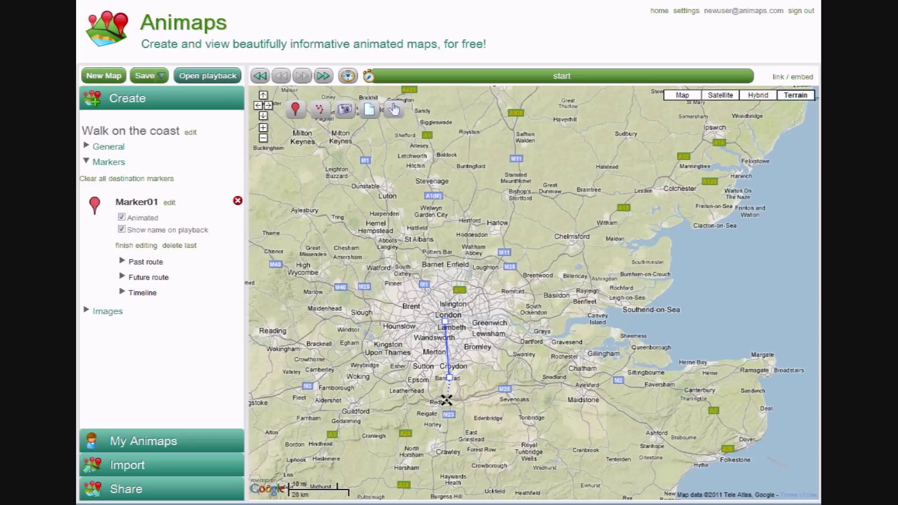
click(440, 430)
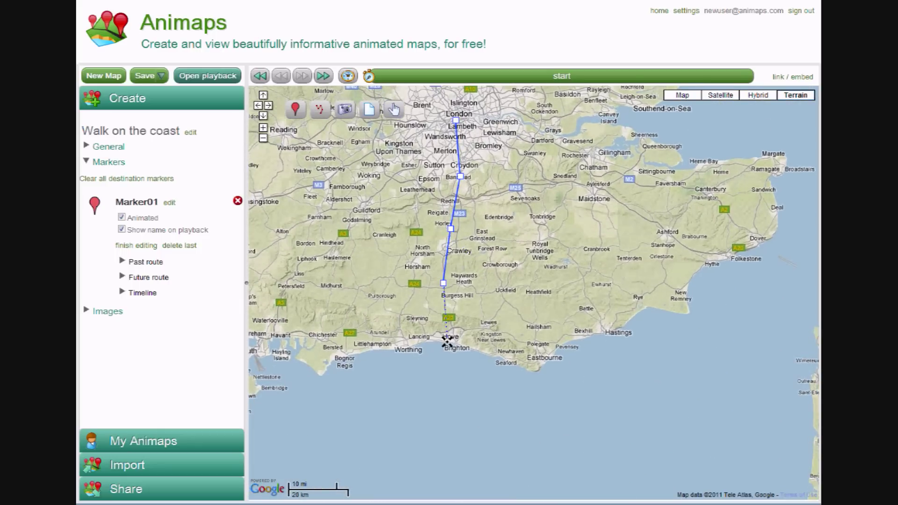
click(448, 340)
click(489, 358)
click(498, 355)
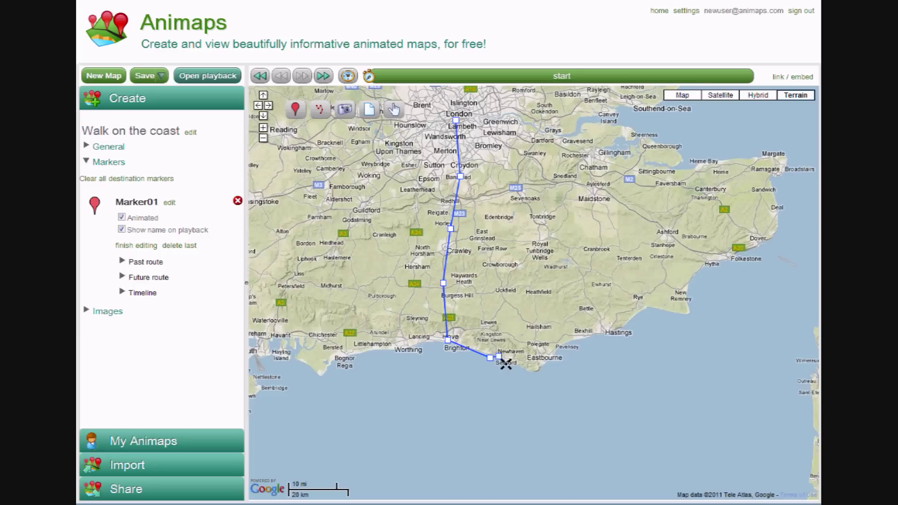
click(507, 363)
click(521, 365)
click(533, 375)
click(545, 364)
click(561, 346)
click(581, 339)
click(609, 333)
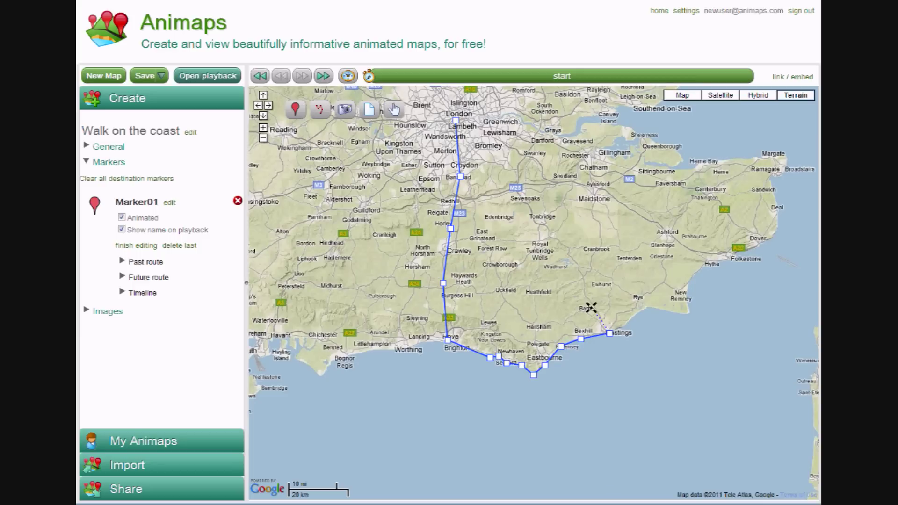
- Continue the route north via Battle, Tunbridge Wells, Sevenoaks and Swanley, finishing in London
click(584, 298)
click(581, 270)
click(563, 245)
click(537, 222)
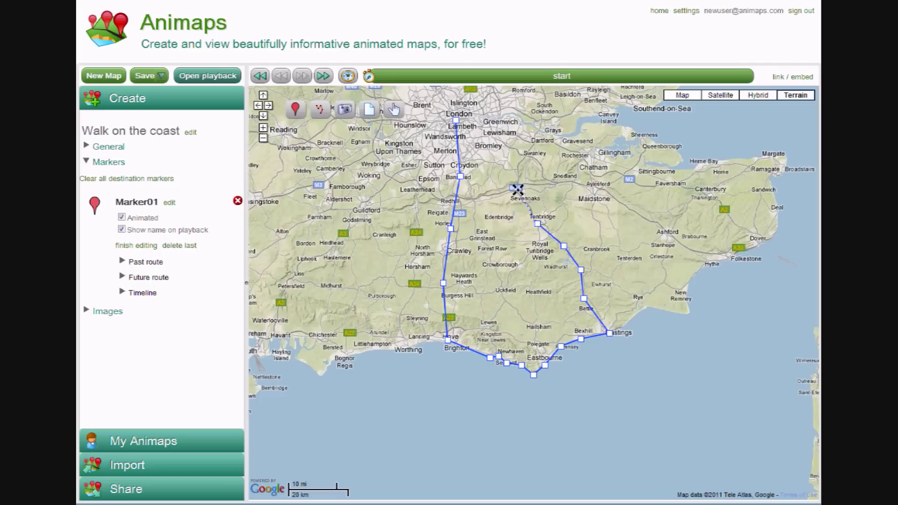
click(517, 189)
click(523, 156)
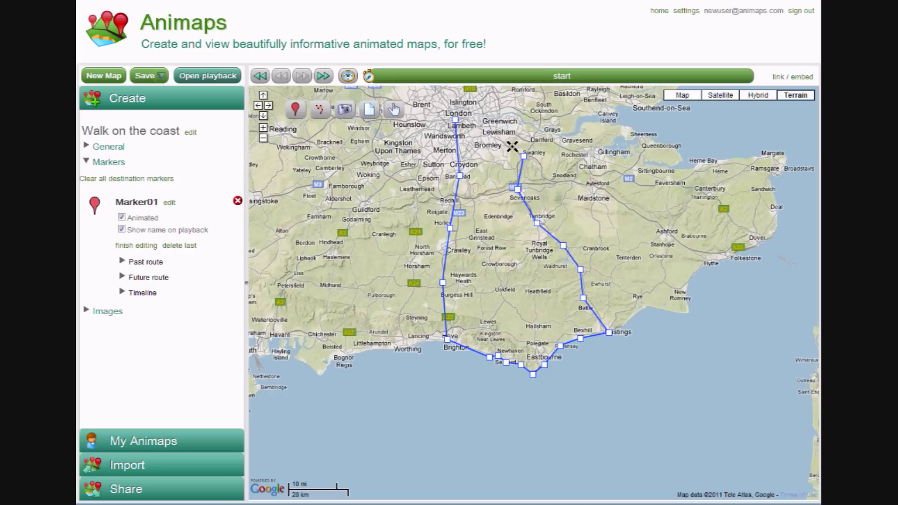
double_click(473, 121)
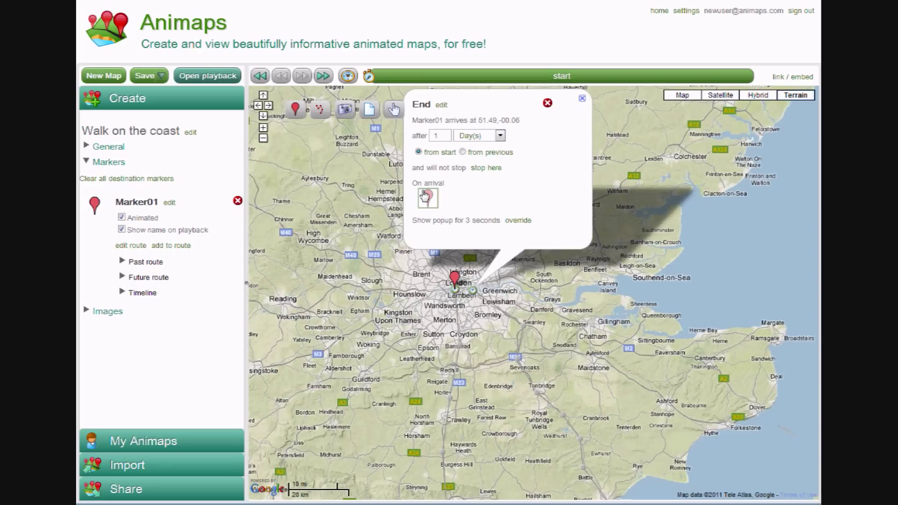
- Close Marker01's End popup and pan to show London down to the south coast
drag(365, 215, 387, 272)
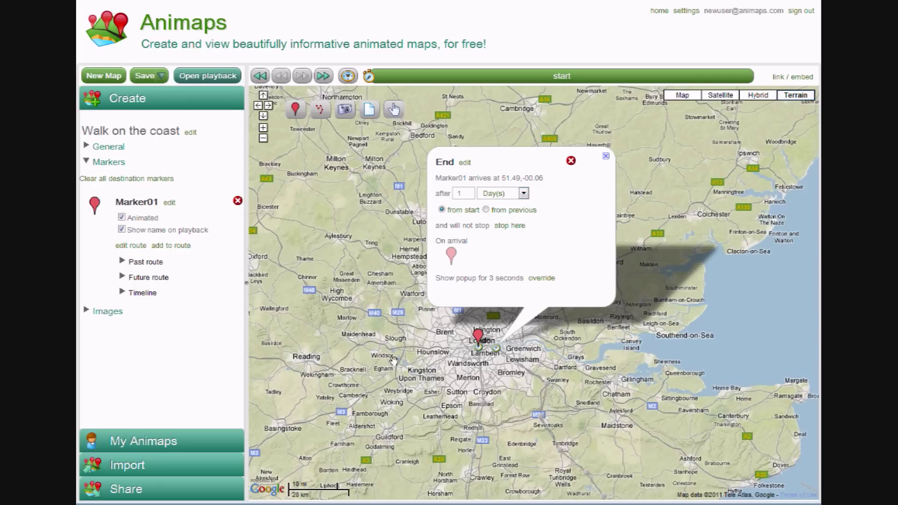
click(404, 403)
drag(413, 440, 404, 276)
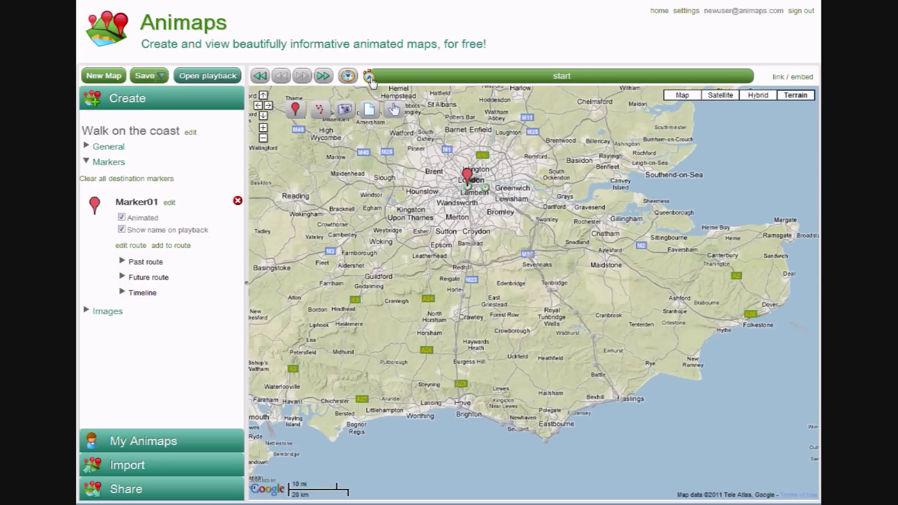
- Scrub the timeline forward, then jump to the end so Marker01 is back in London
mouse_move(371, 80)
mouse_down()
mouse_move(629, 80)
mouse_move(482, 86)
mouse_up()
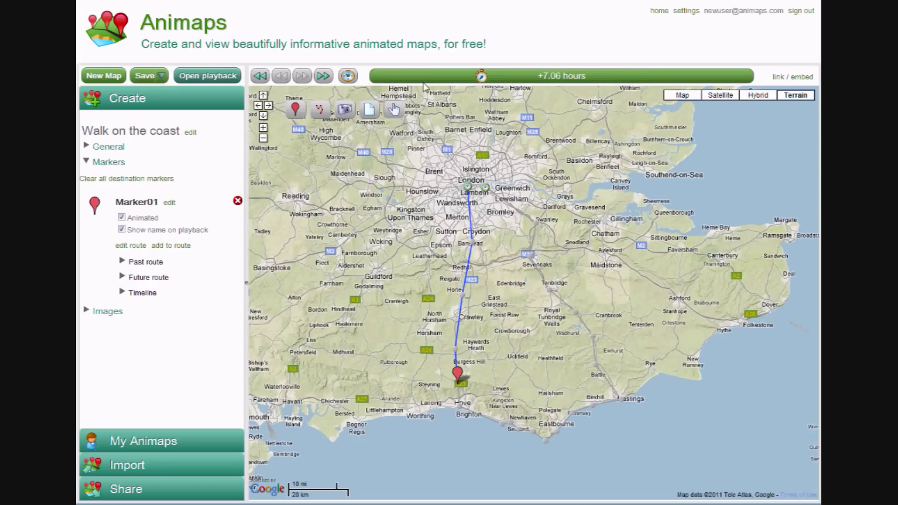
click(324, 76)
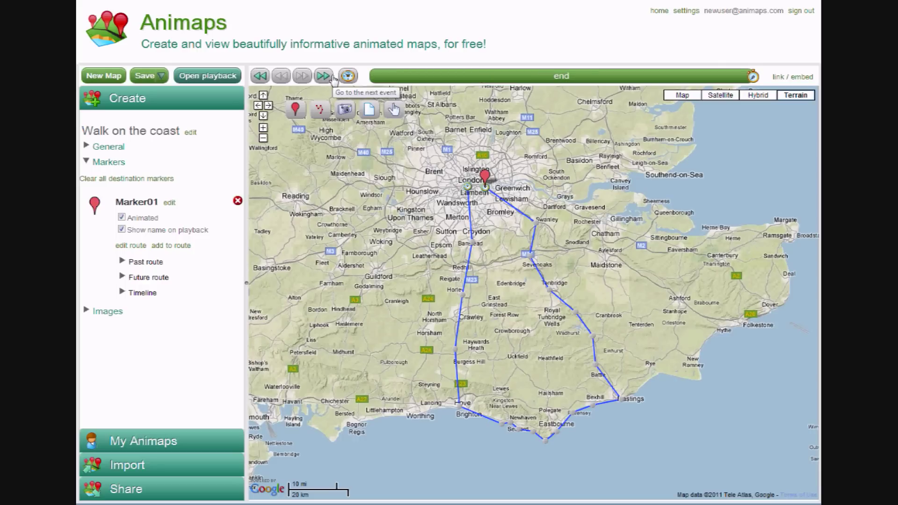
click(324, 77)
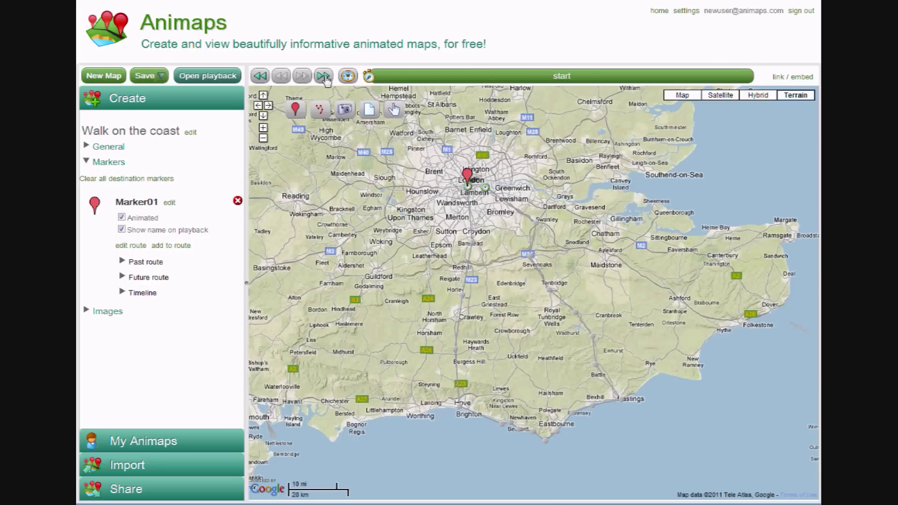
click(325, 77)
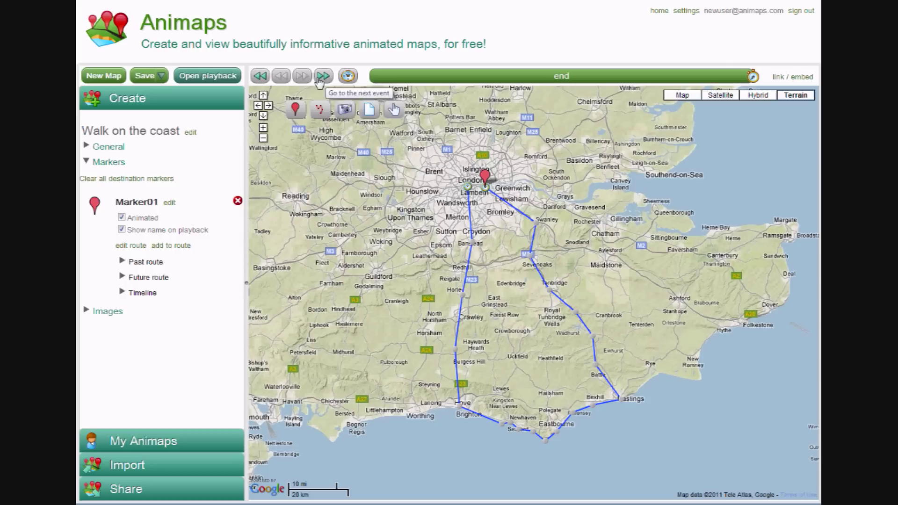
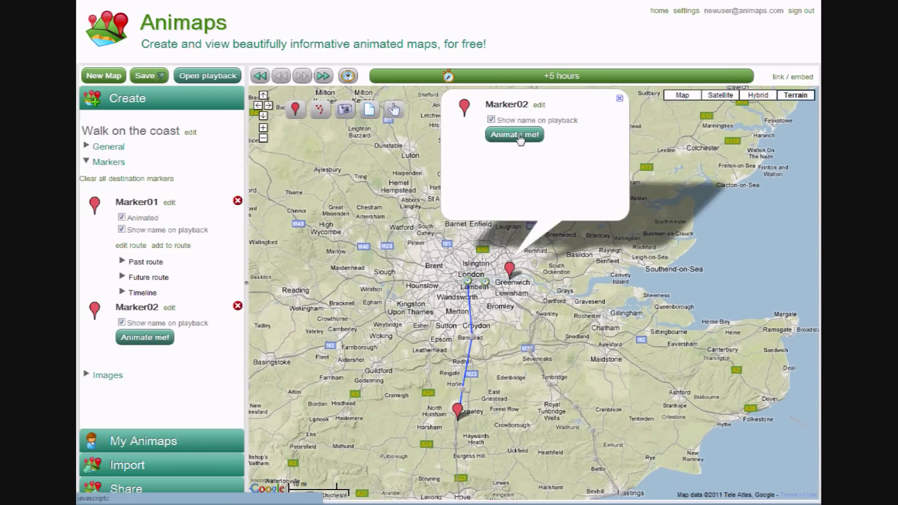
- Make Marker02 at Greenwich an animated marker with Animate me!
click(518, 135)
- Drag Marker02's route from Greenwich past Gravesend and Chatham toward Dover, ending near Maidstone
drag(449, 80, 517, 91)
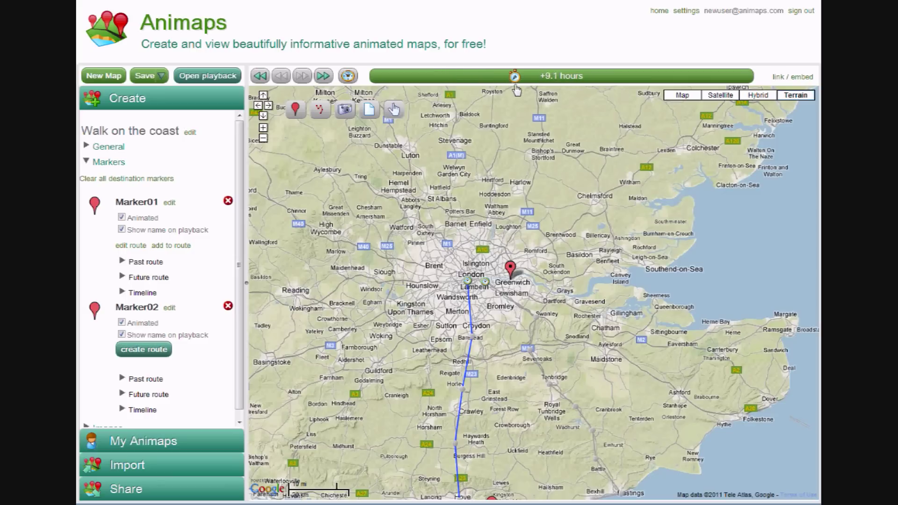
mouse_move(512, 270)
mouse_down()
mouse_move(545, 278)
mouse_move(570, 301)
mouse_up()
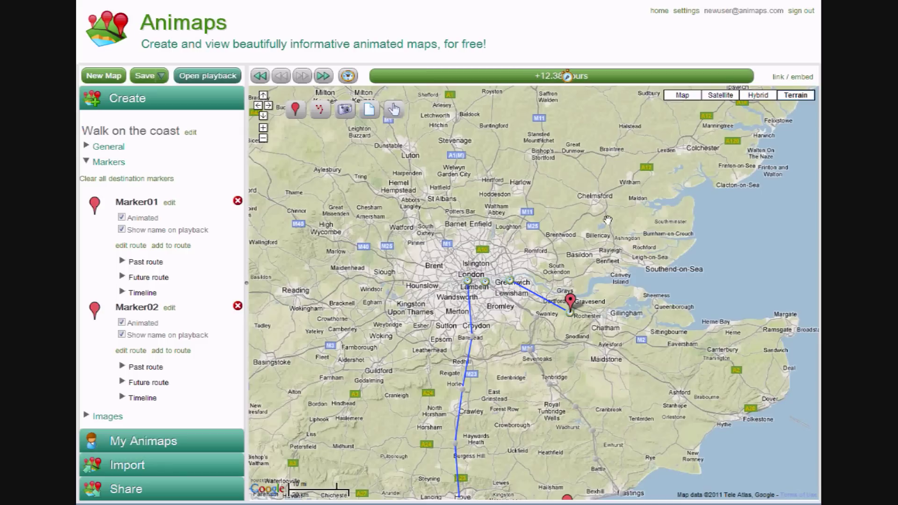
drag(570, 303, 666, 342)
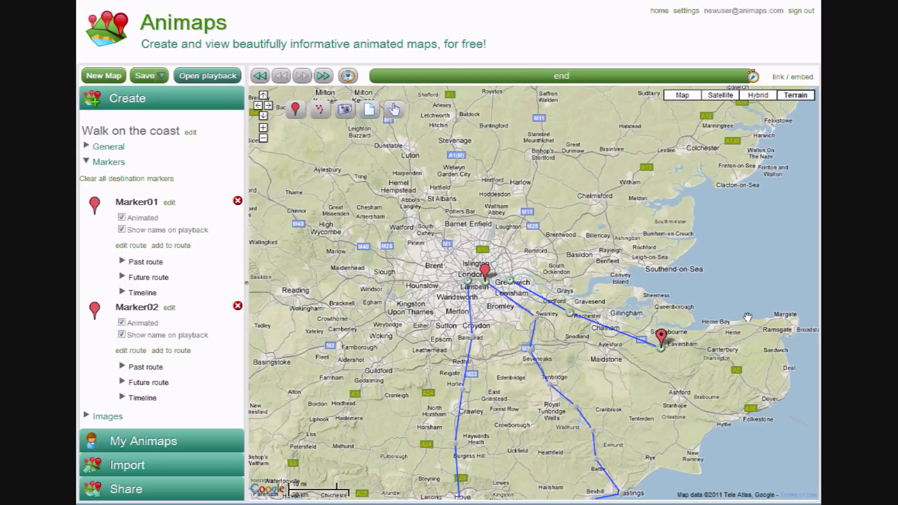
drag(661, 344, 772, 388)
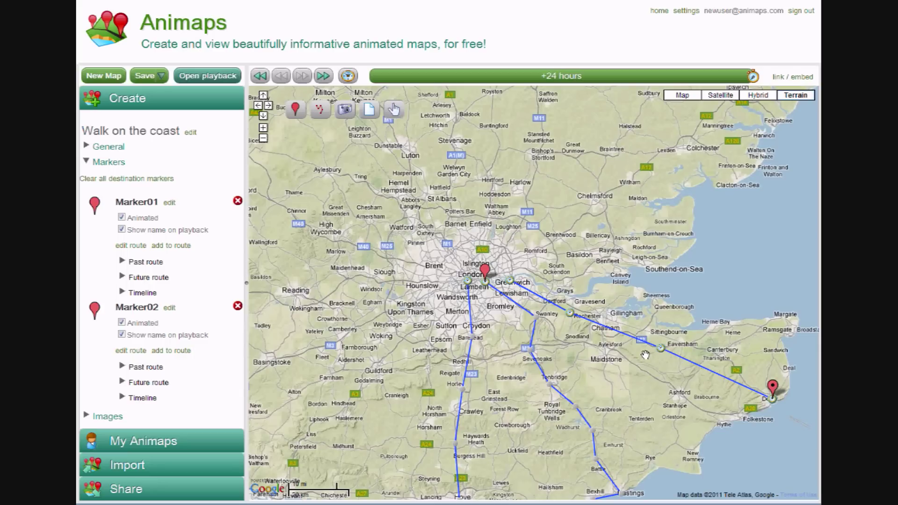
drag(753, 77, 469, 76)
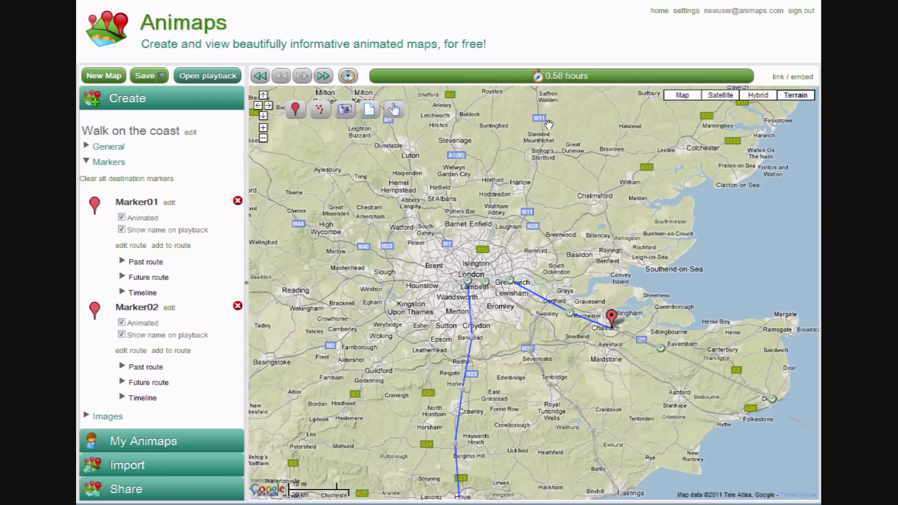
drag(610, 318, 599, 343)
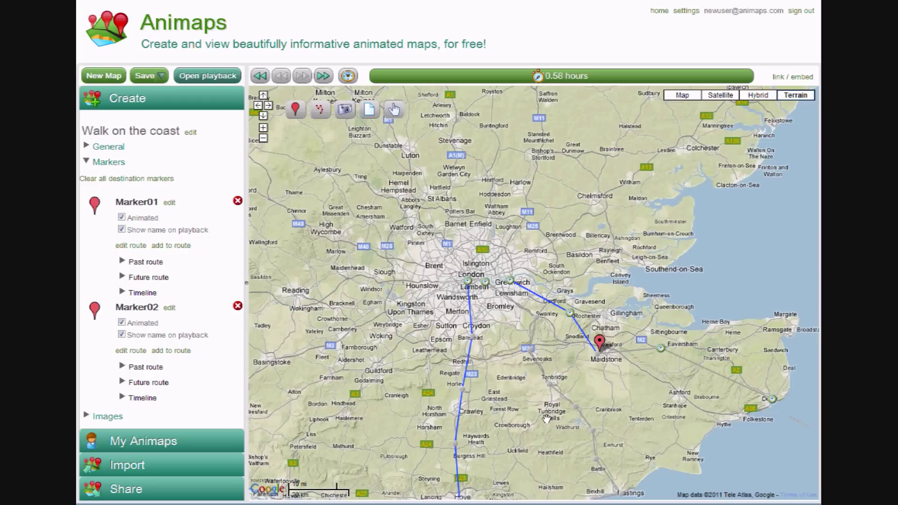
drag(423, 369, 419, 302)
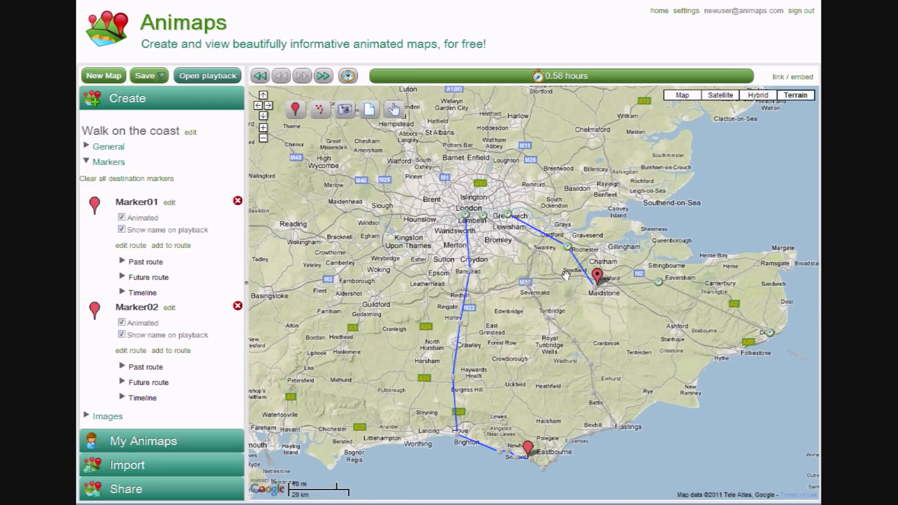
- Edit Marker02's route: lower the Faversham point and add a bend between Ashford and Dover
click(600, 279)
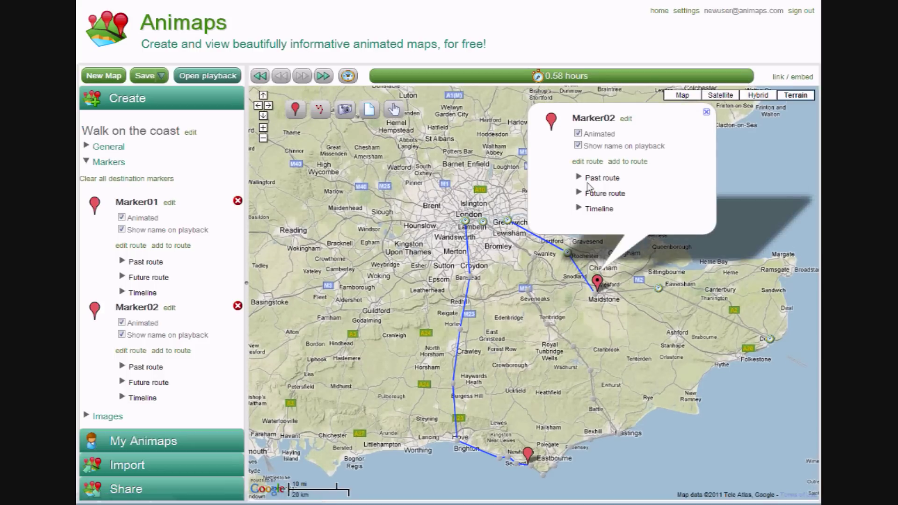
click(592, 163)
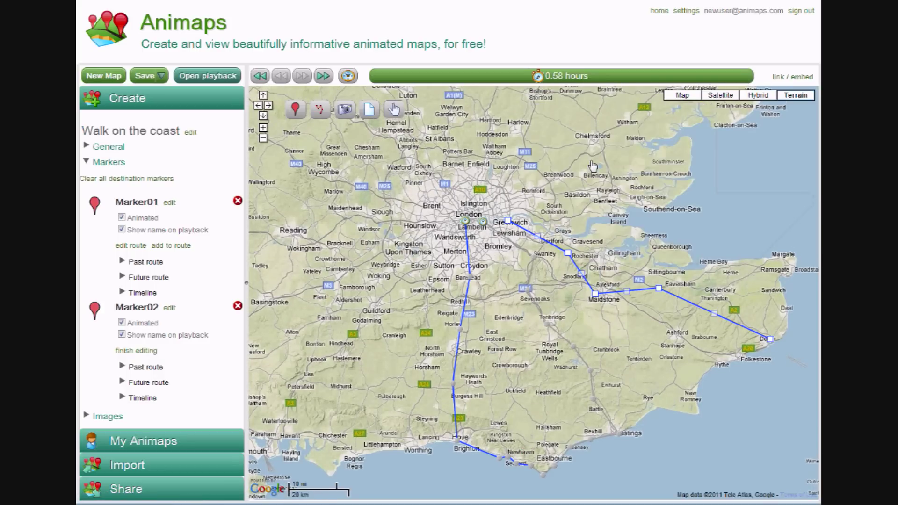
drag(659, 289, 657, 312)
drag(716, 331, 708, 281)
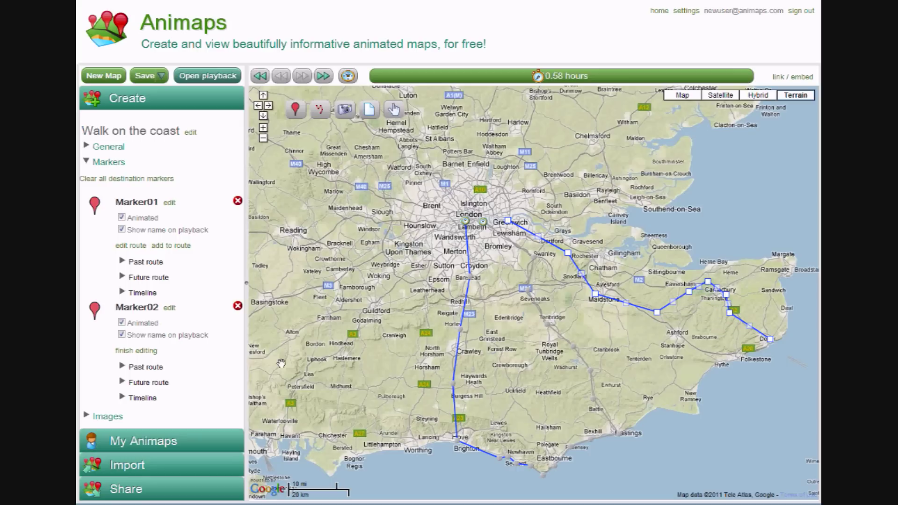
click(139, 352)
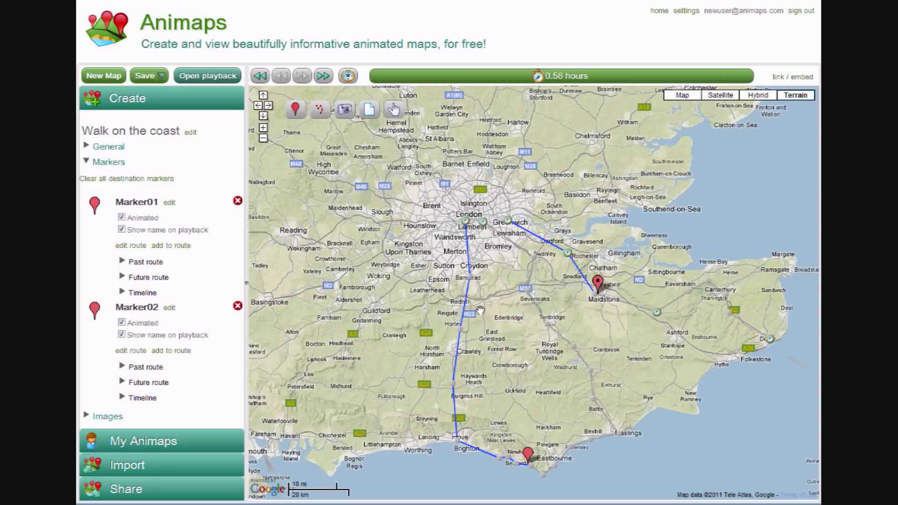
- Delete Marker02 with its route, then rename Marker01 to 'Bob'
click(237, 307)
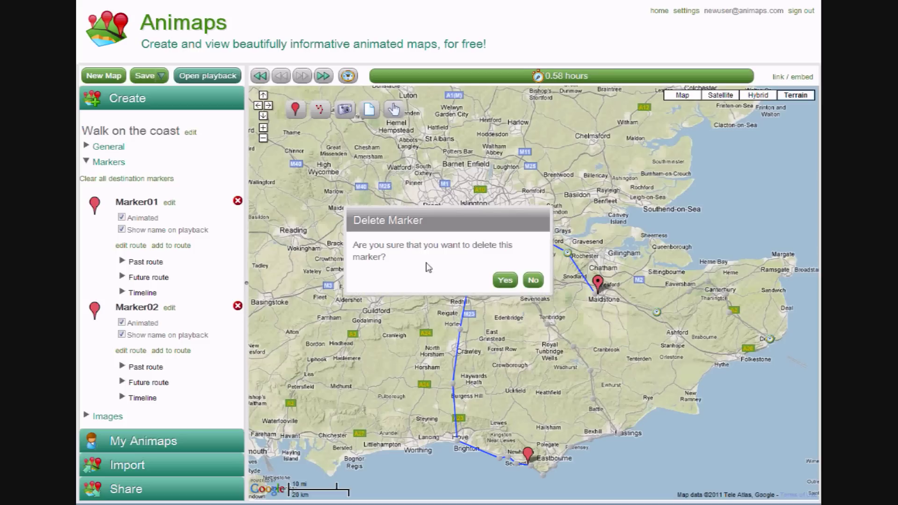
click(513, 286)
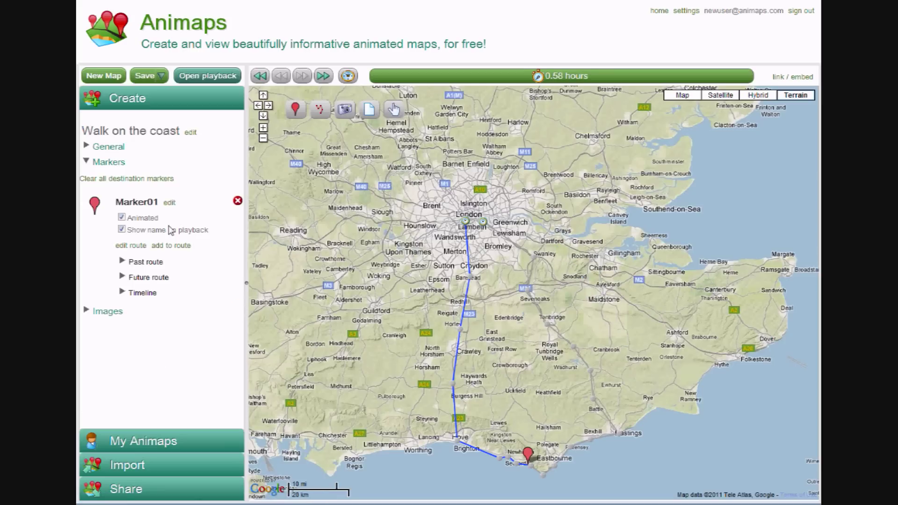
click(171, 204)
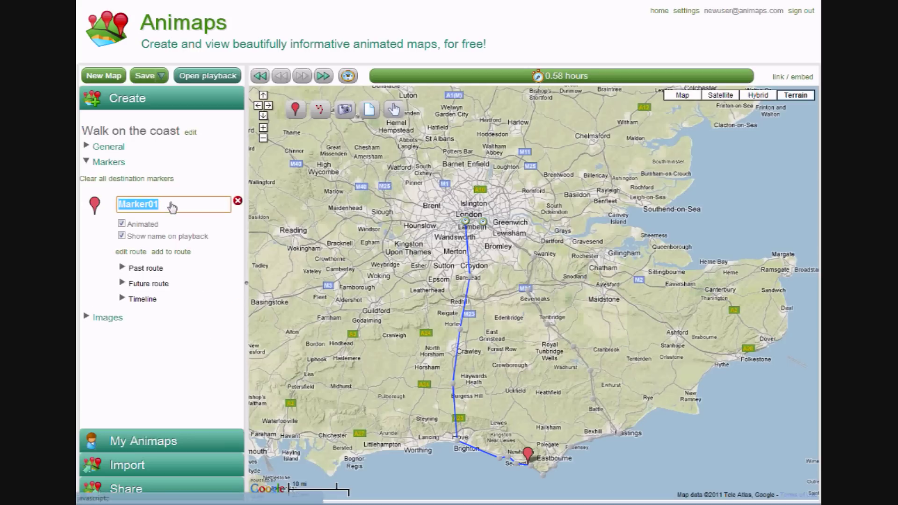
text(Bob)
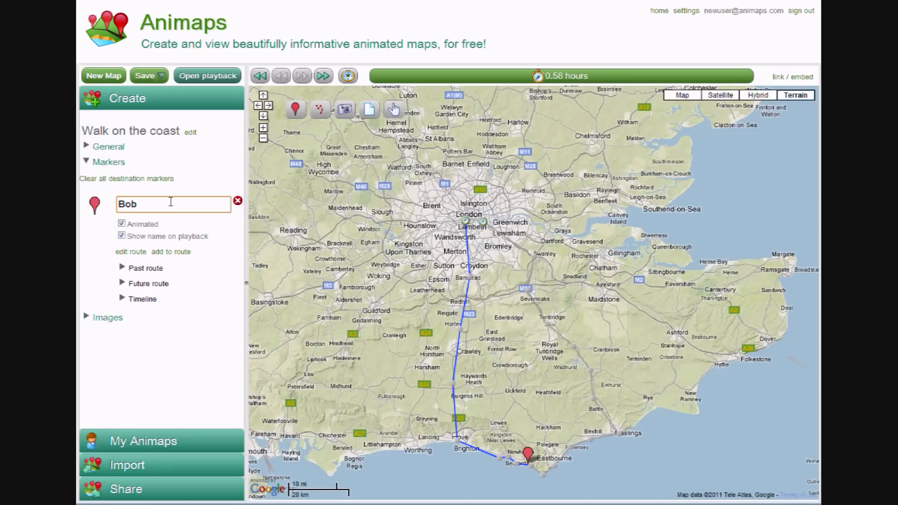
key(Return)
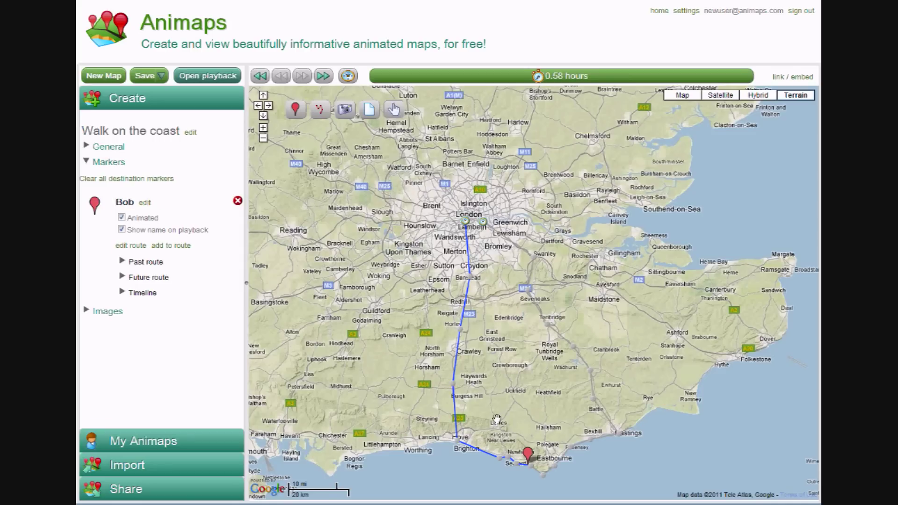
- Replace Bob's red pin with the detective icon from the Animap icon set
click(528, 454)
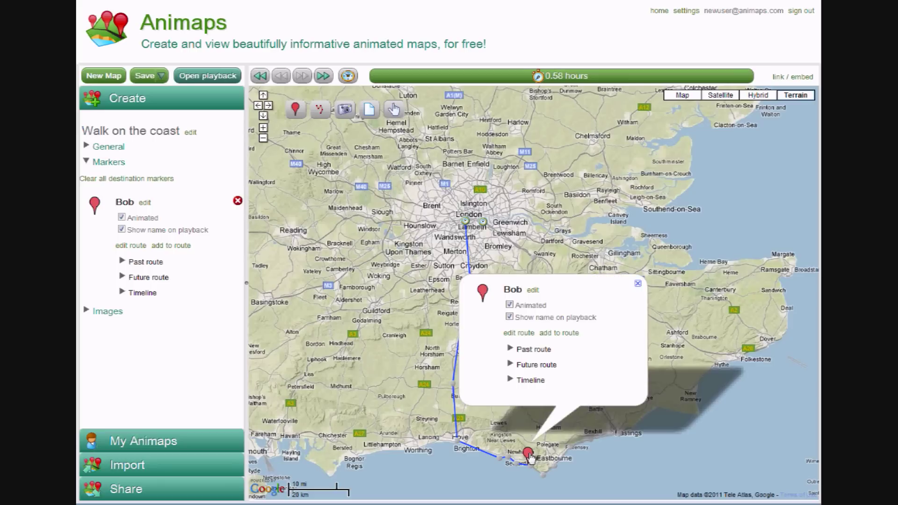
click(483, 292)
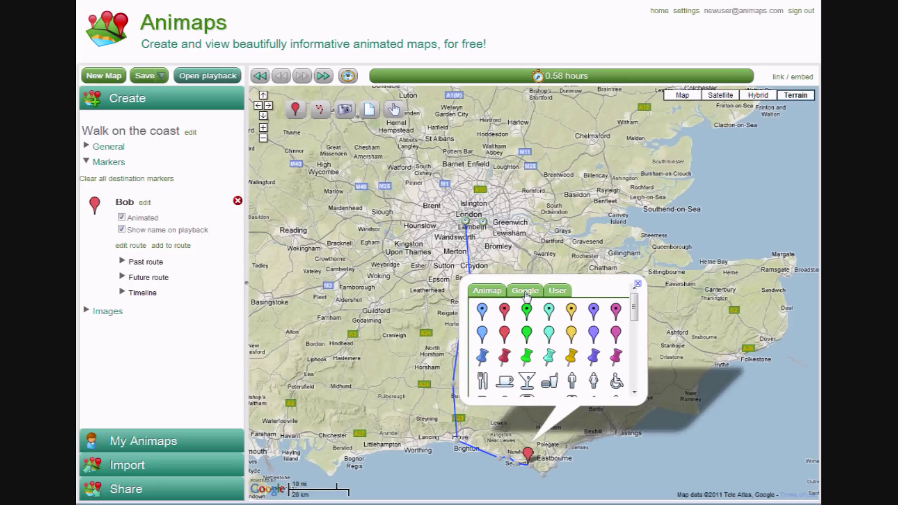
drag(634, 313, 635, 318)
click(495, 293)
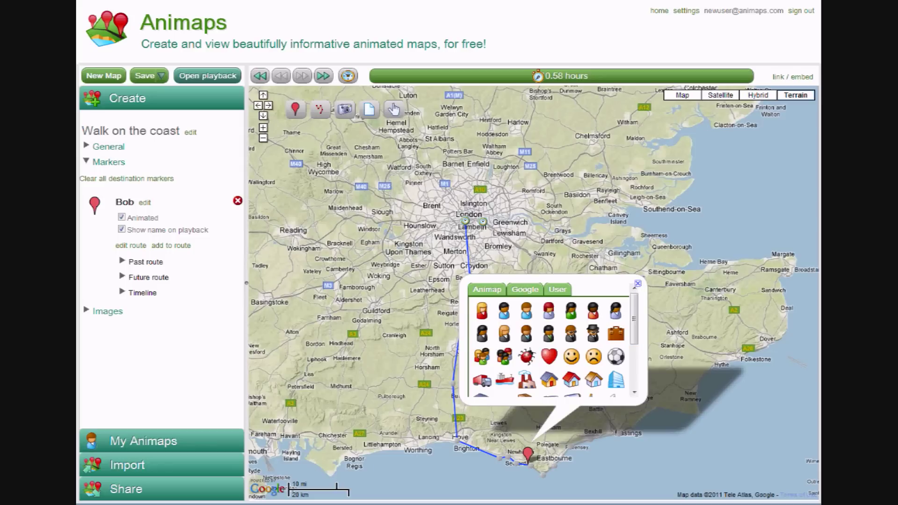
click(558, 290)
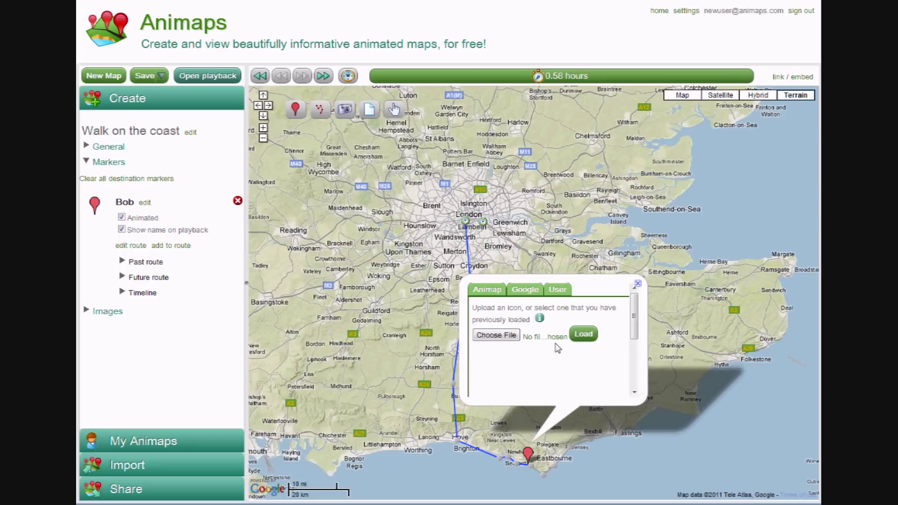
click(496, 293)
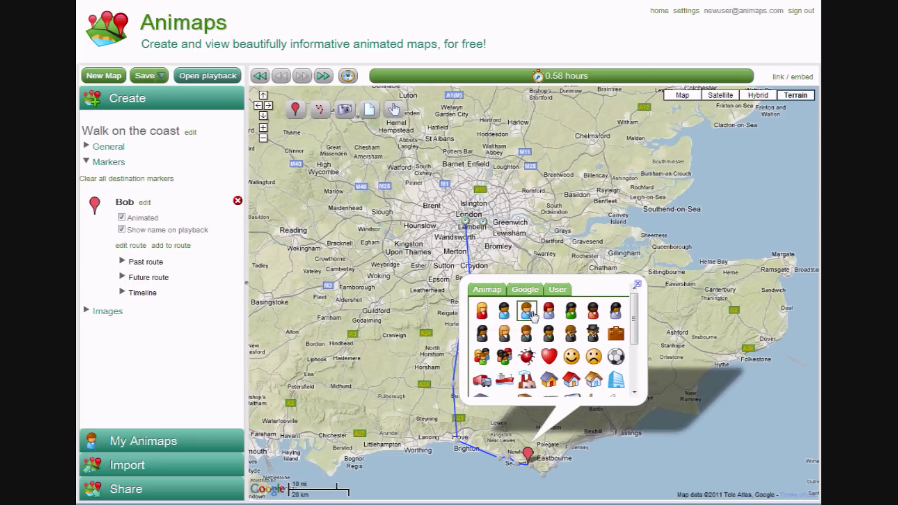
click(571, 334)
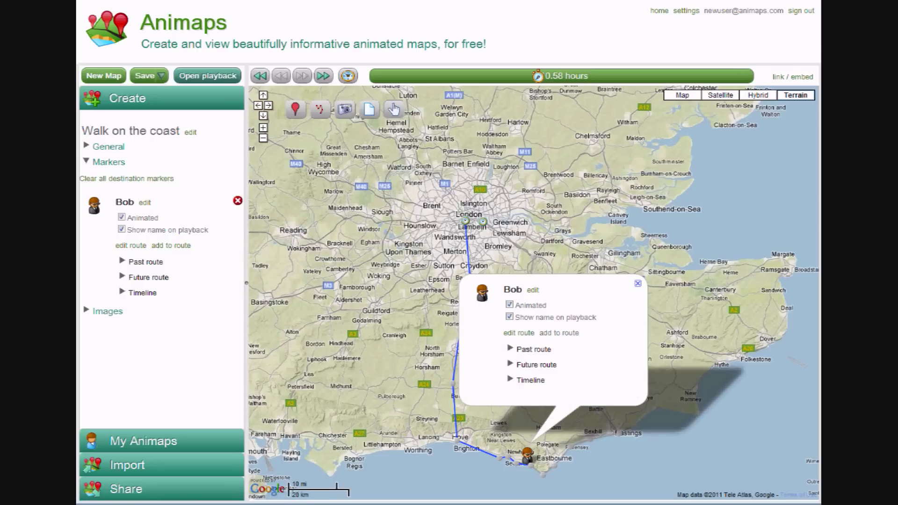
click(393, 401)
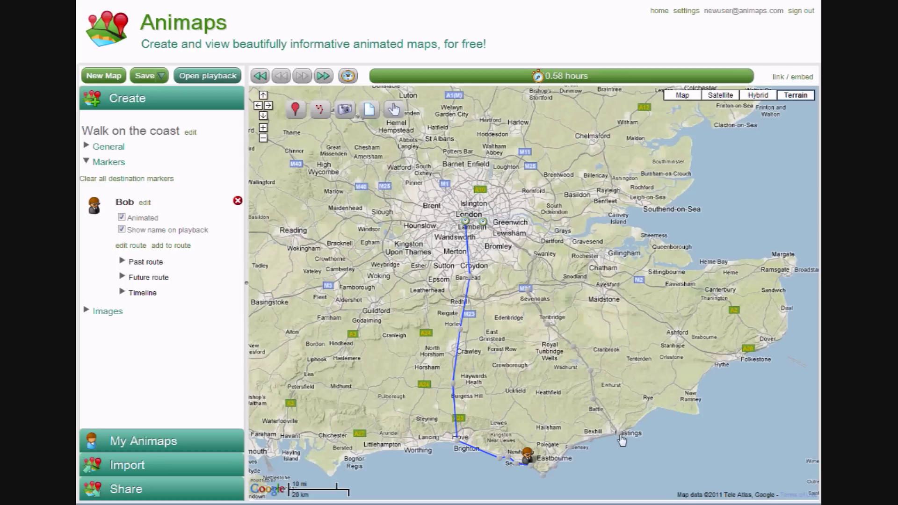
- Add a Hastings stop where Bob departs with the car icon, then preview the route on the timeline
click(622, 439)
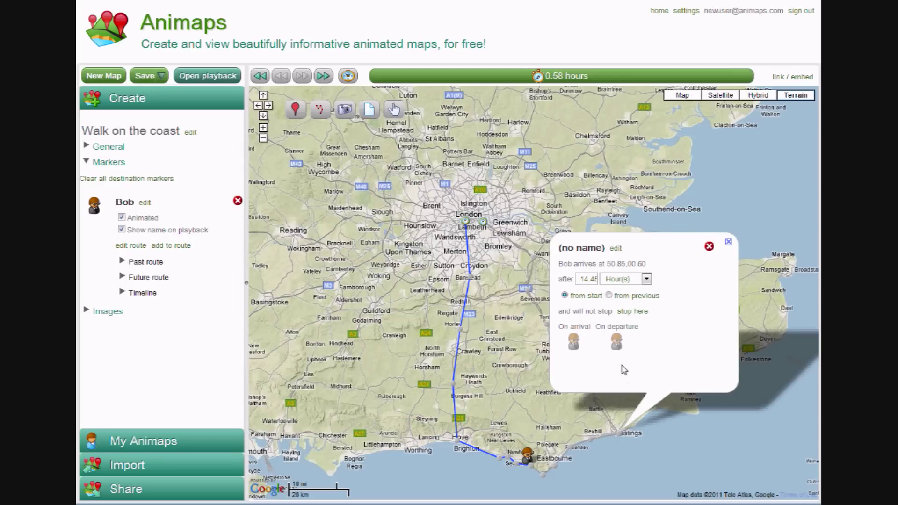
click(618, 342)
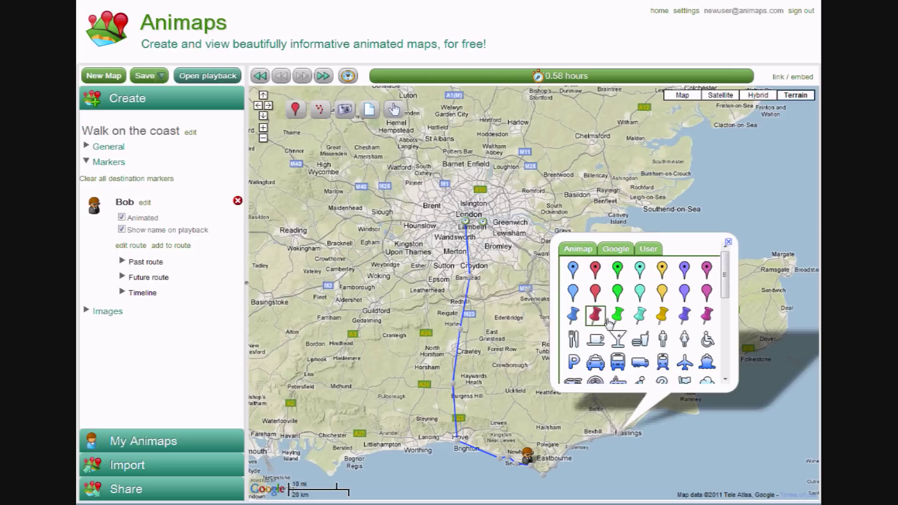
click(595, 364)
click(516, 386)
drag(416, 398, 423, 355)
mouse_move(539, 82)
mouse_down()
mouse_move(633, 80)
mouse_move(567, 81)
mouse_move(614, 81)
mouse_move(577, 82)
mouse_move(508, 129)
mouse_move(465, 129)
mouse_move(518, 130)
mouse_up()
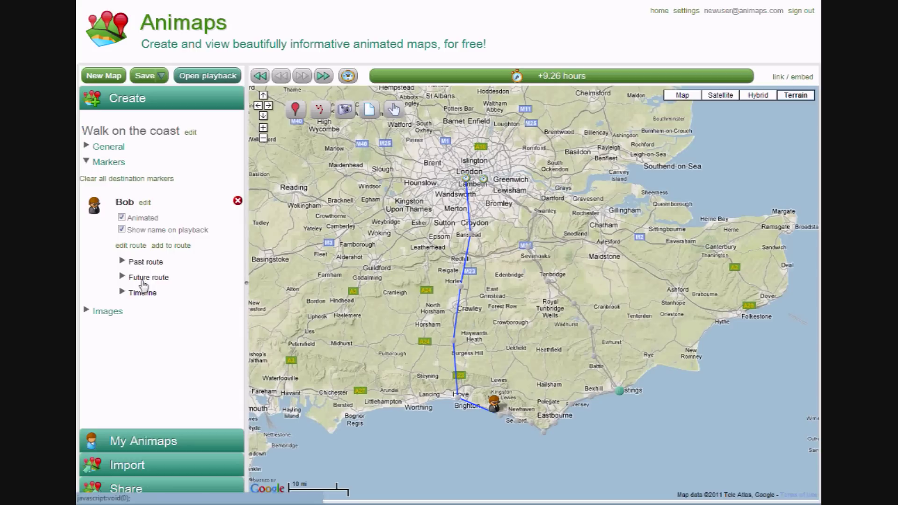
- Set Bob's past route colour to red (ff0000)
click(149, 265)
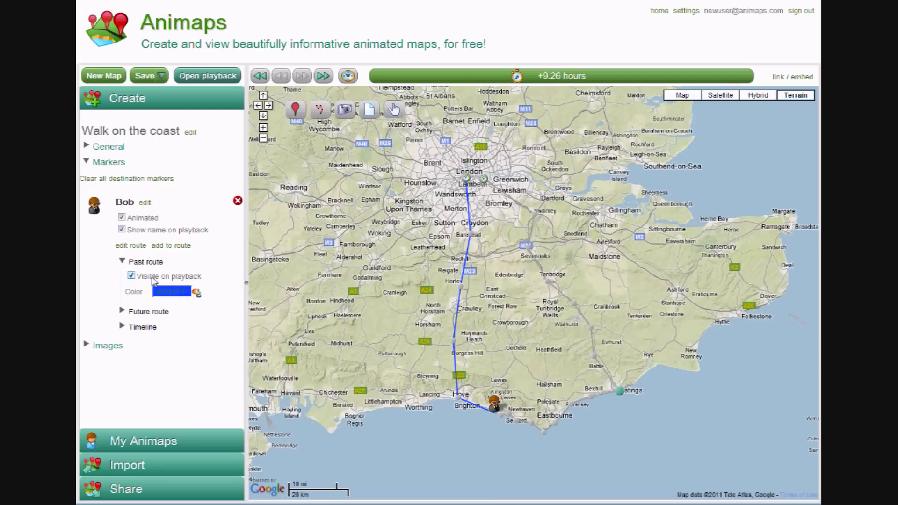
click(196, 292)
drag(283, 330, 191, 300)
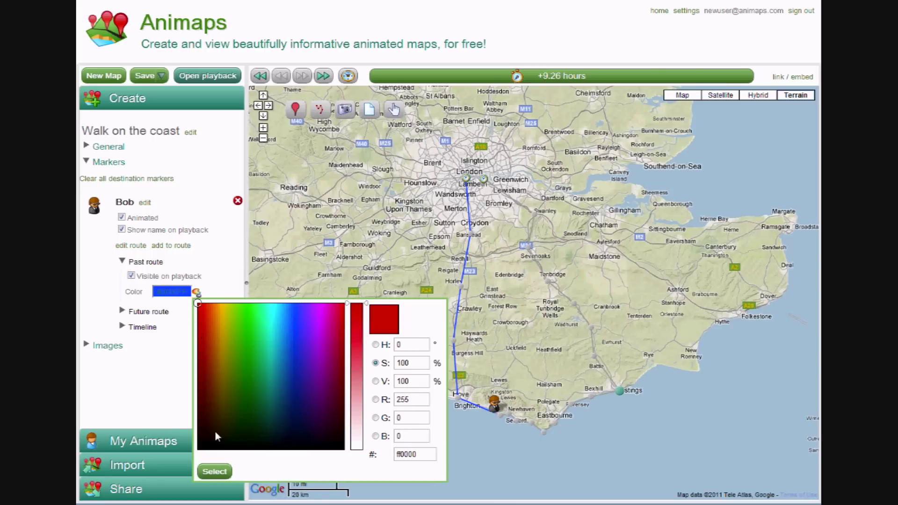
click(215, 472)
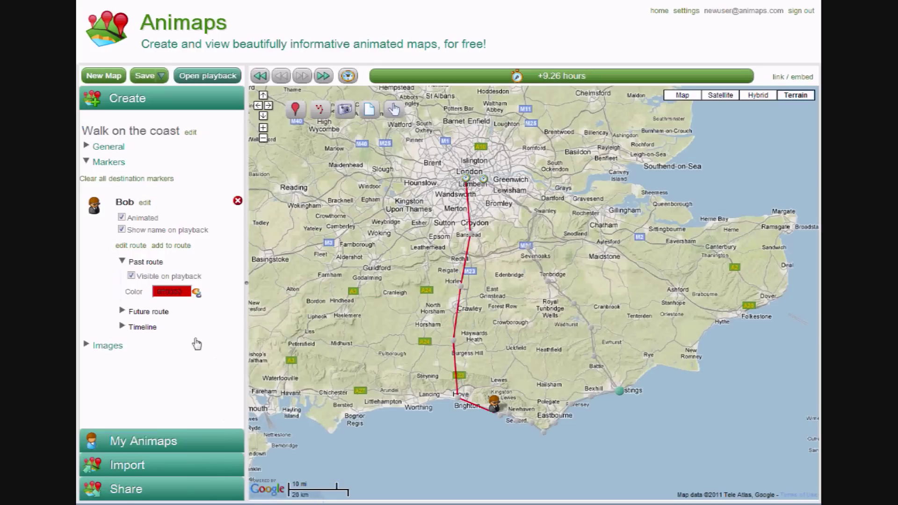
- Make the future route visible on playback in yellow (fff200)
click(141, 312)
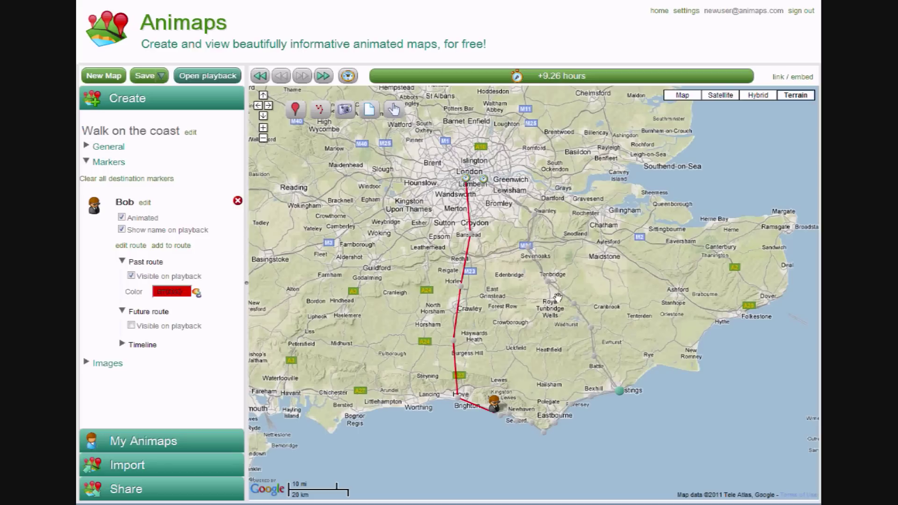
click(132, 326)
click(197, 343)
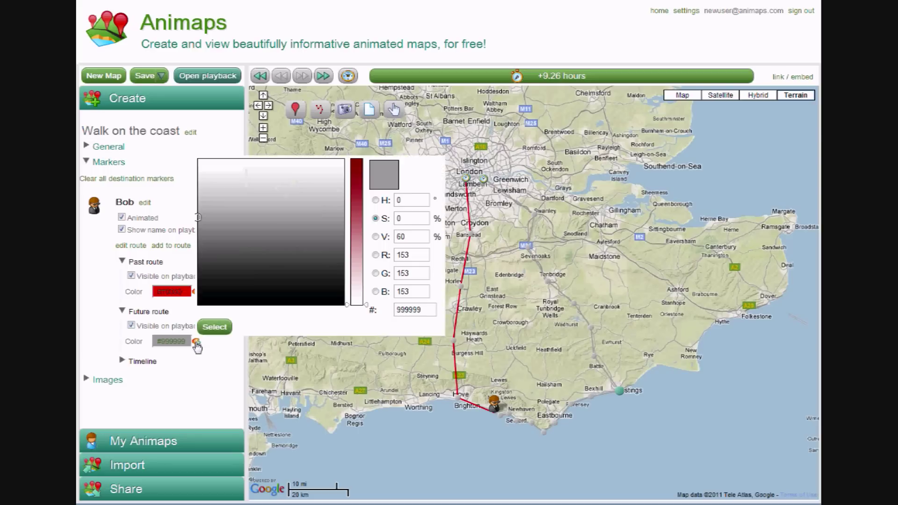
drag(348, 306, 354, 159)
mouse_move(243, 195)
mouse_down()
mouse_move(288, 229)
mouse_move(252, 251)
mouse_move(221, 156)
mouse_up()
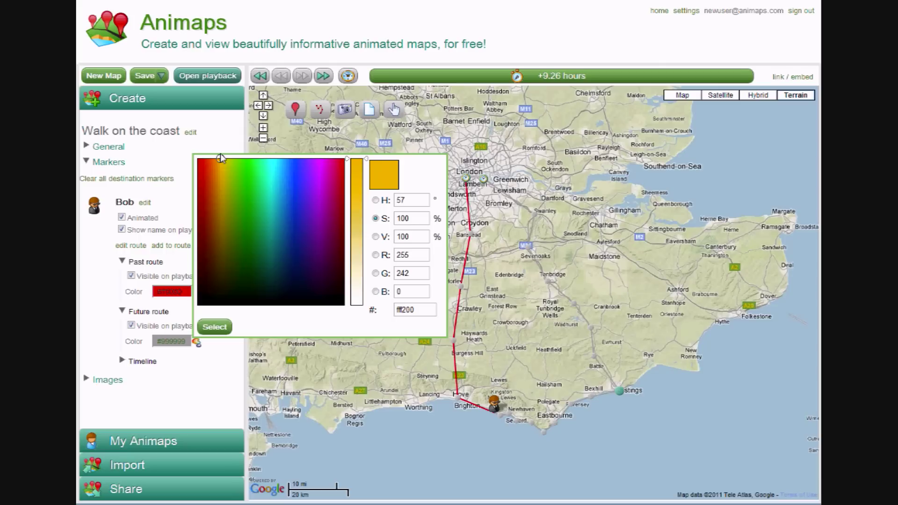
click(214, 327)
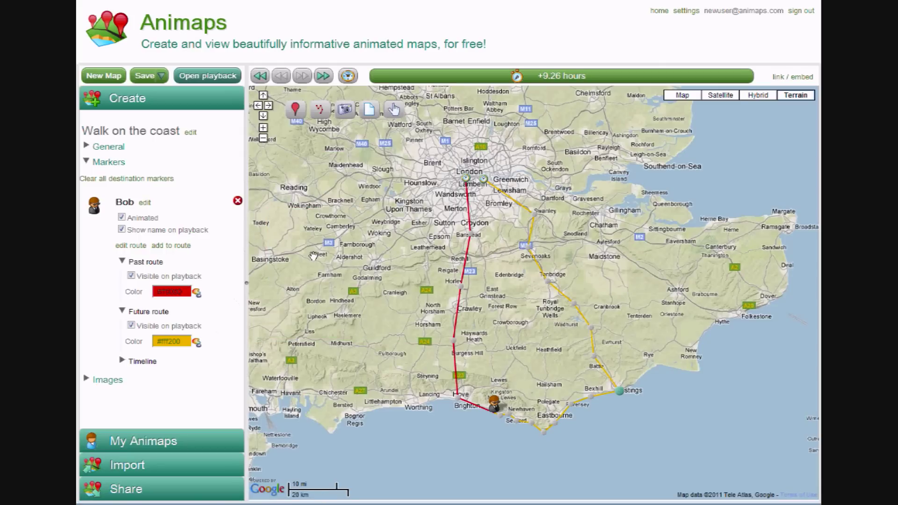
- Save the map, open playback and play the animation, pausing at +17.1 hours
click(142, 78)
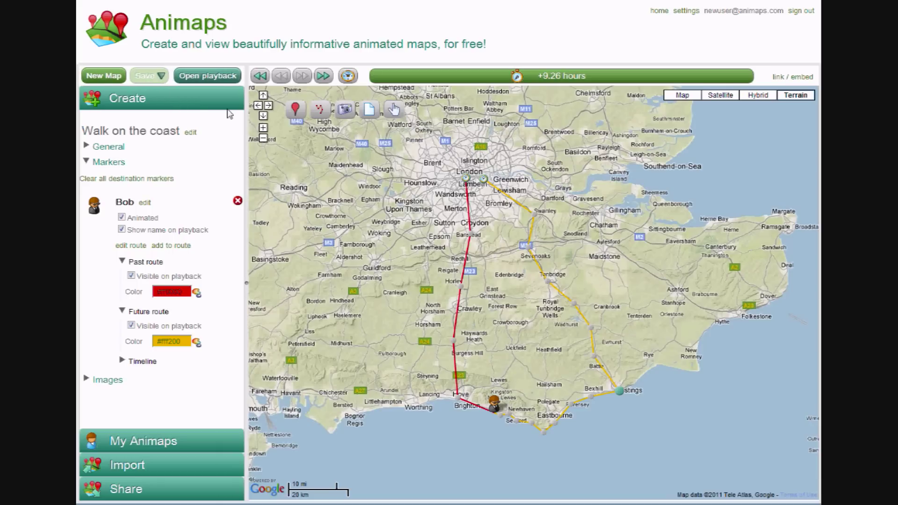
click(213, 78)
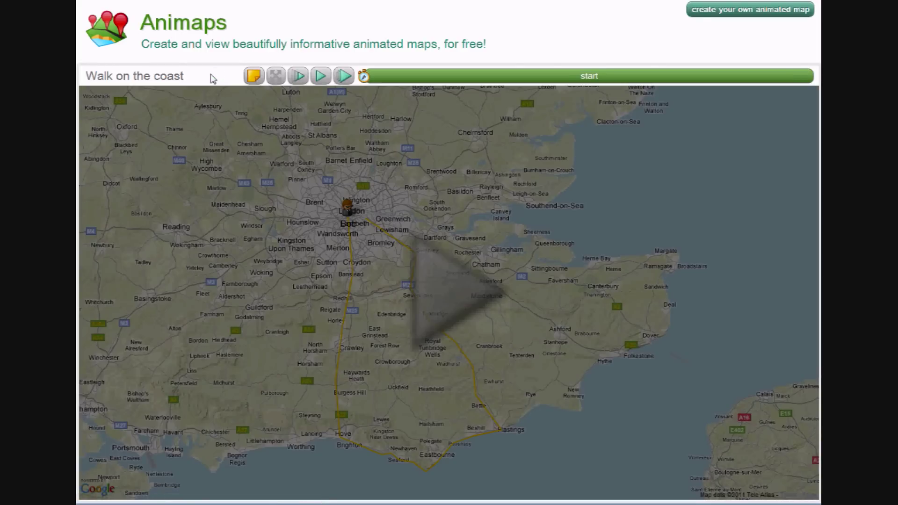
click(434, 278)
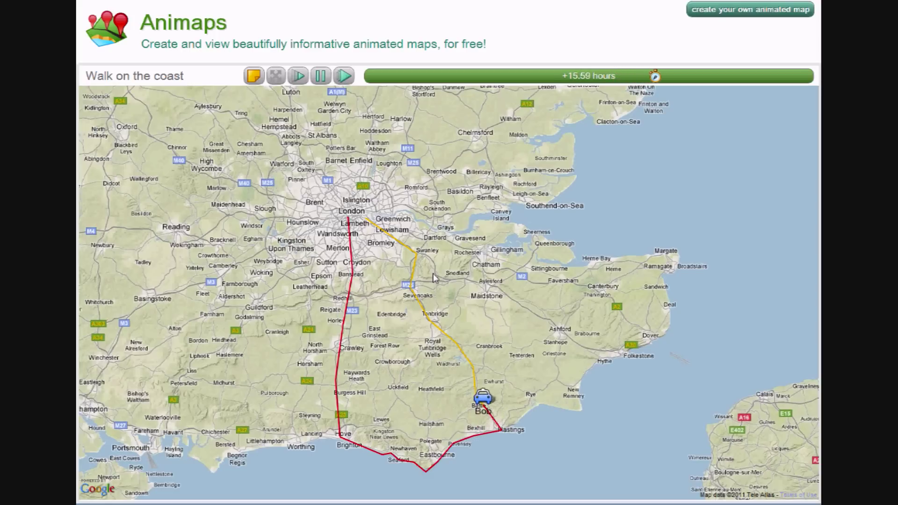
click(320, 78)
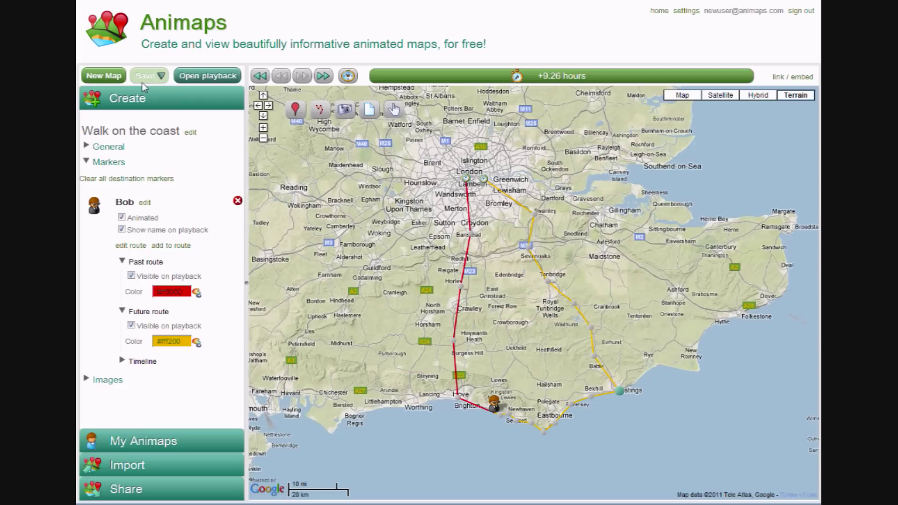
- Change the General playback time from 20 to 10 seconds, then save and reopen playback
click(112, 163)
click(110, 148)
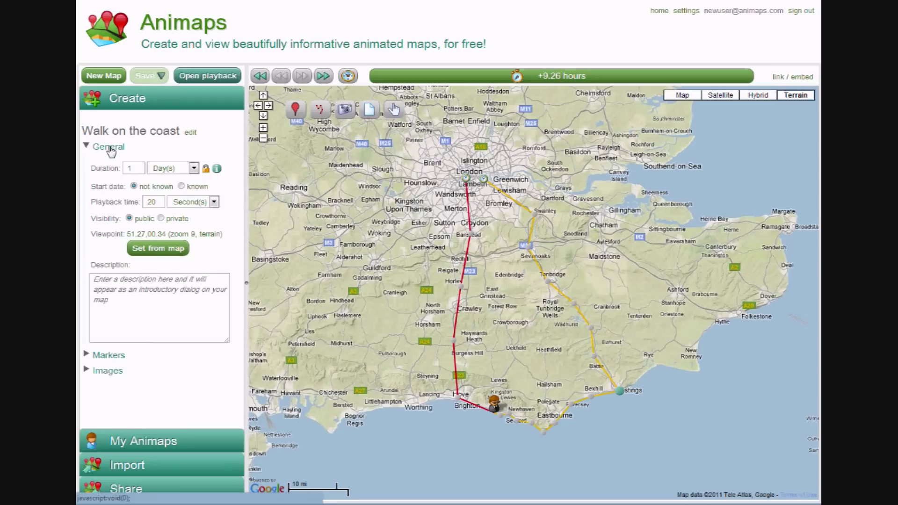
double_click(149, 203)
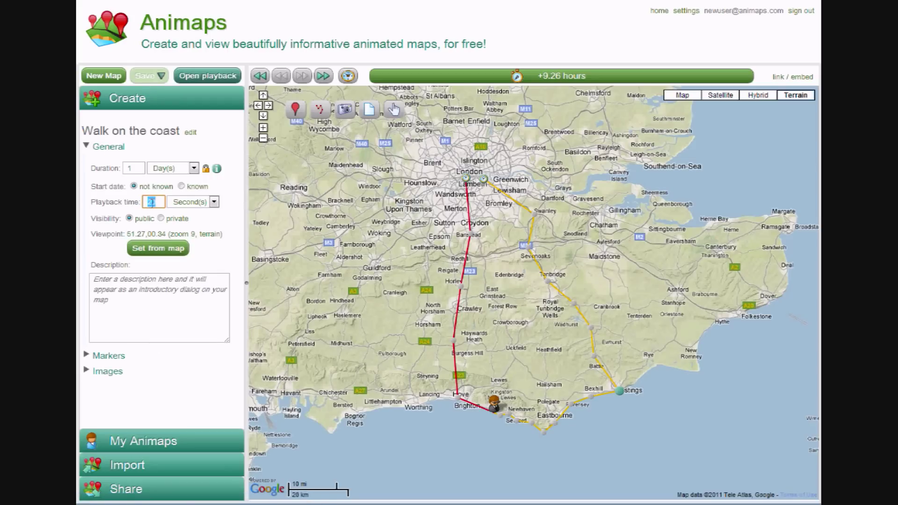
text(10)
click(232, 207)
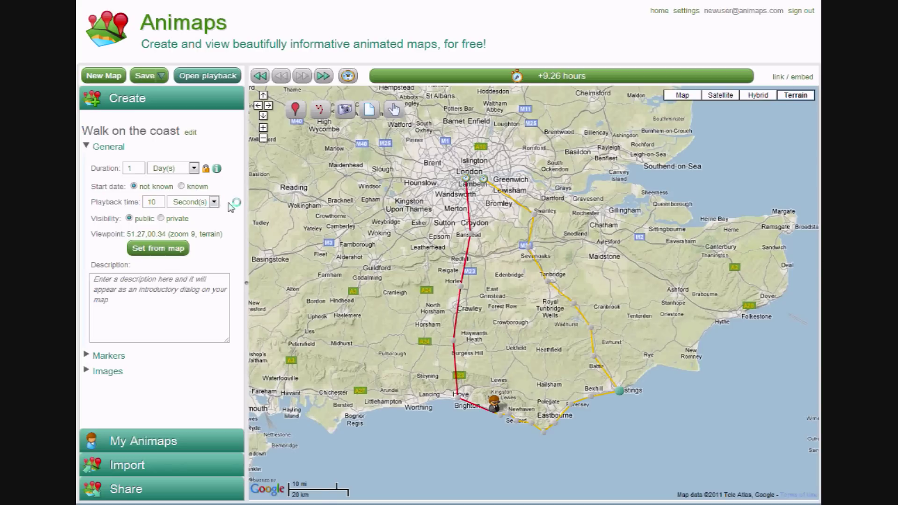
click(146, 76)
click(208, 75)
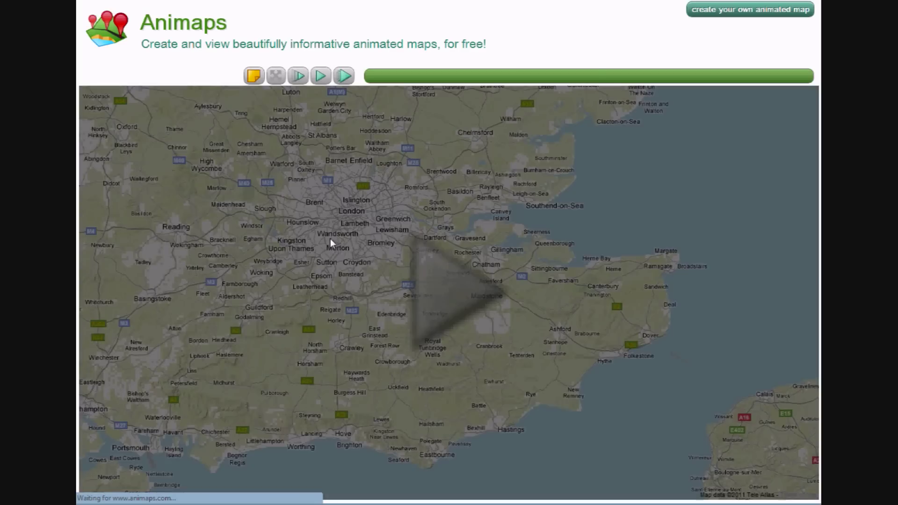
- Play the 10-second animation and pause when Bob reaches Hastings at +14.11 hours
click(441, 290)
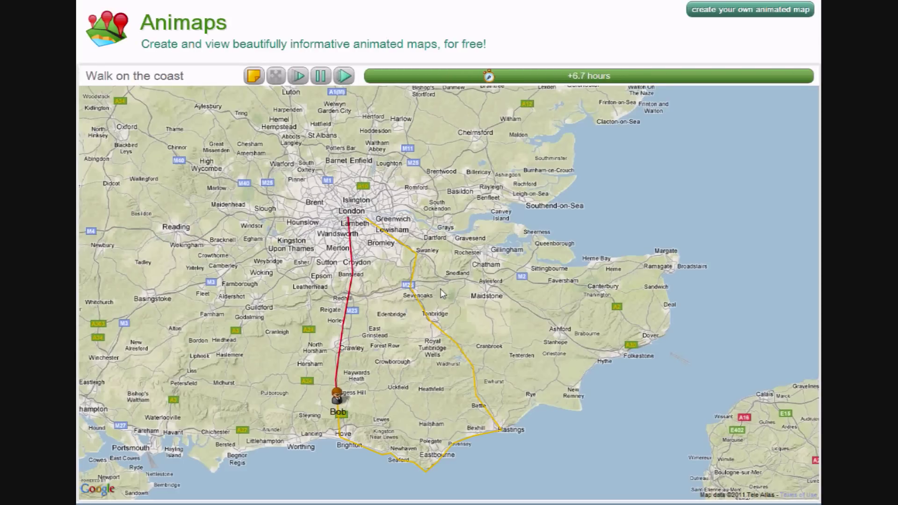
click(323, 82)
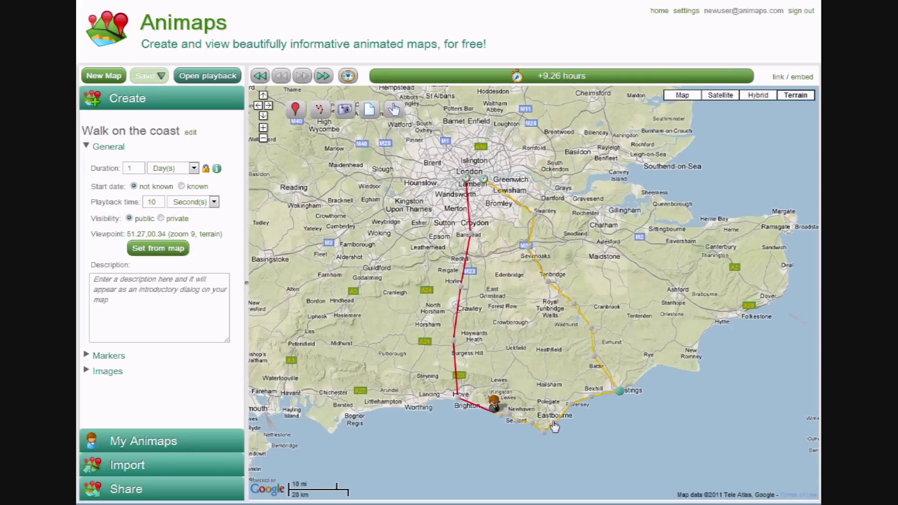
- Make Bob stop for 3 hours at the waypoint near Eastbourne
click(554, 425)
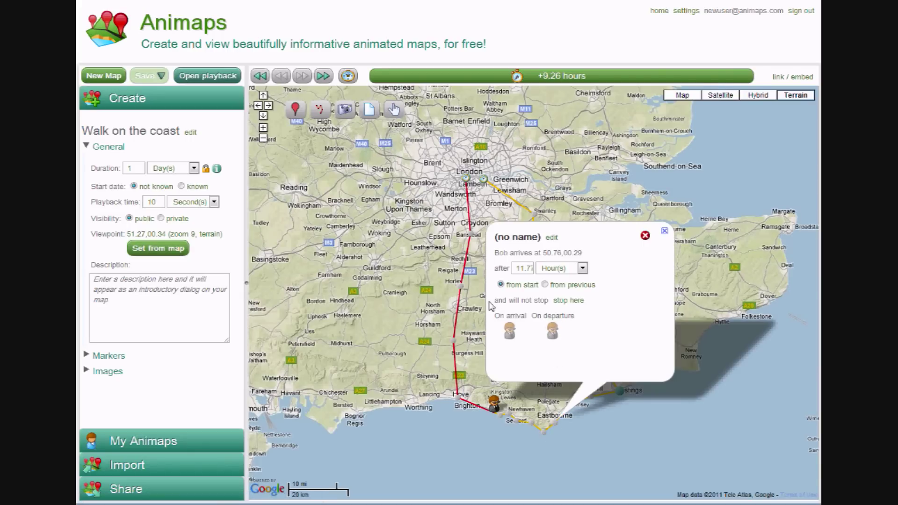
click(569, 301)
click(561, 316)
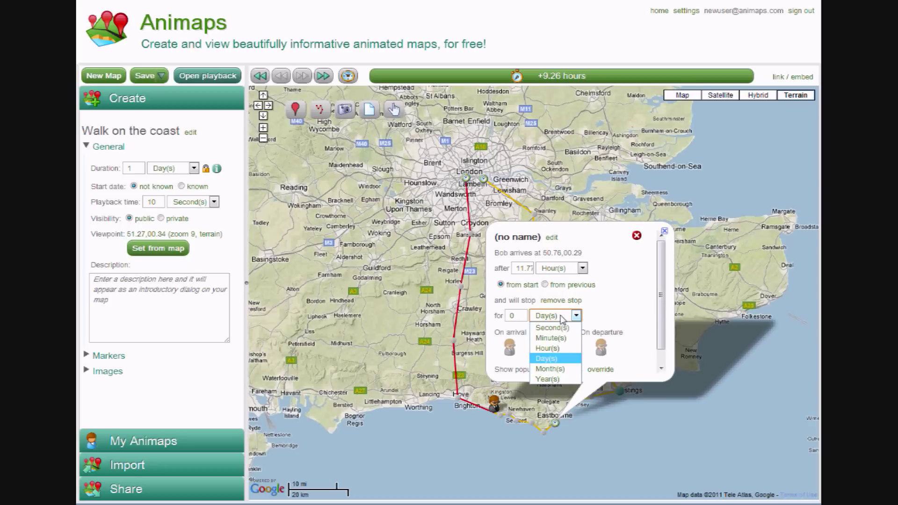
click(547, 348)
double_click(519, 315)
text(3)
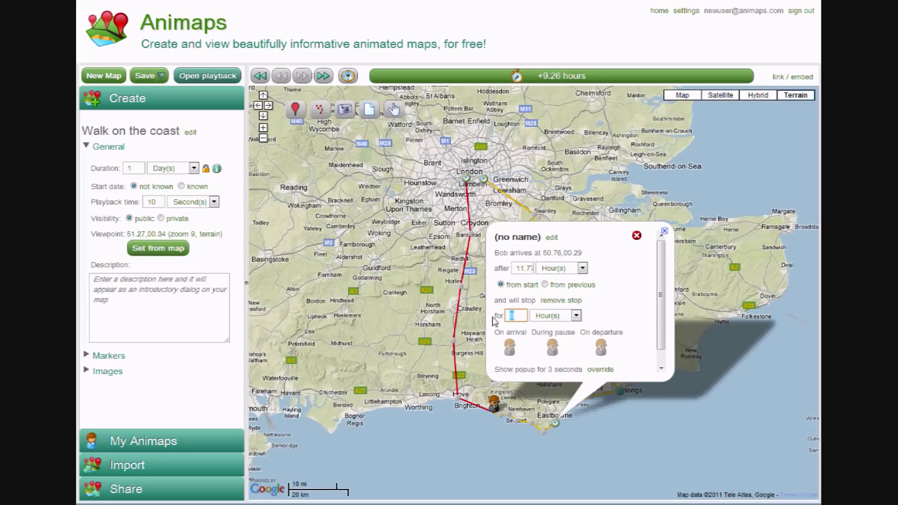
click(621, 322)
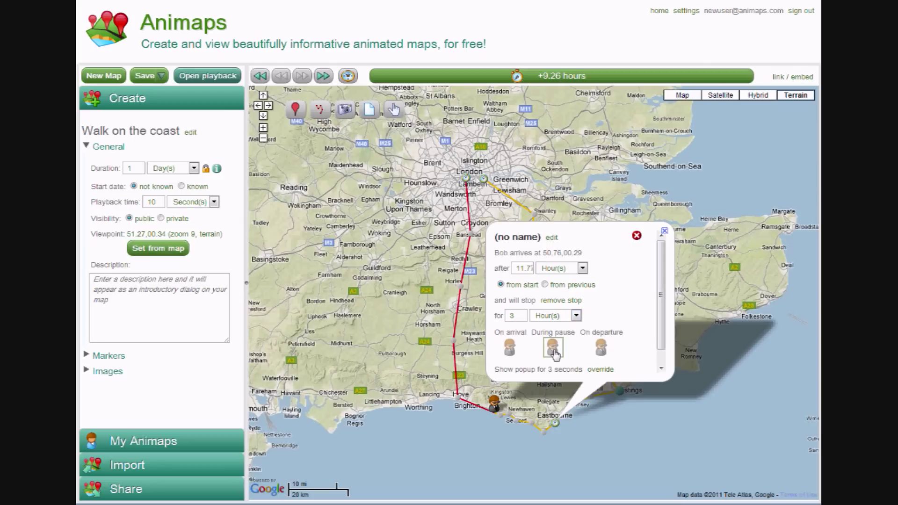
- Give Bob a Google-set icon to show during the pause
click(552, 353)
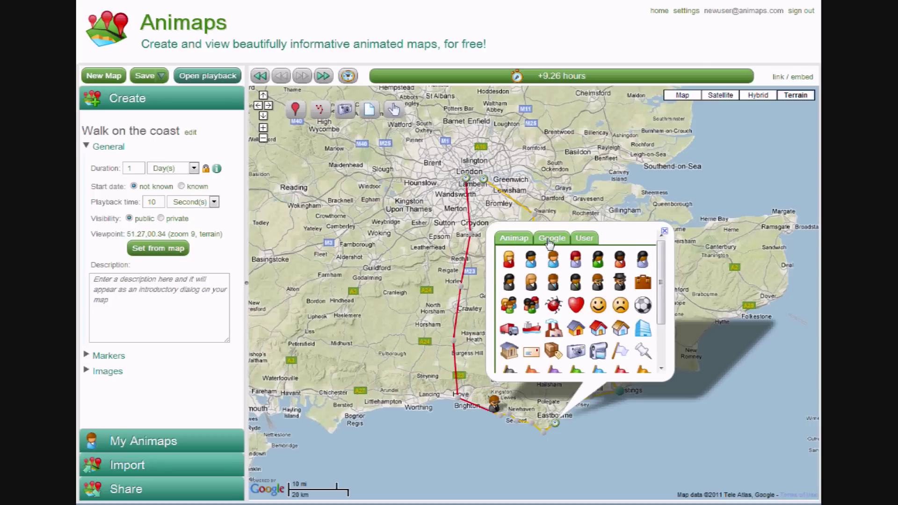
click(550, 240)
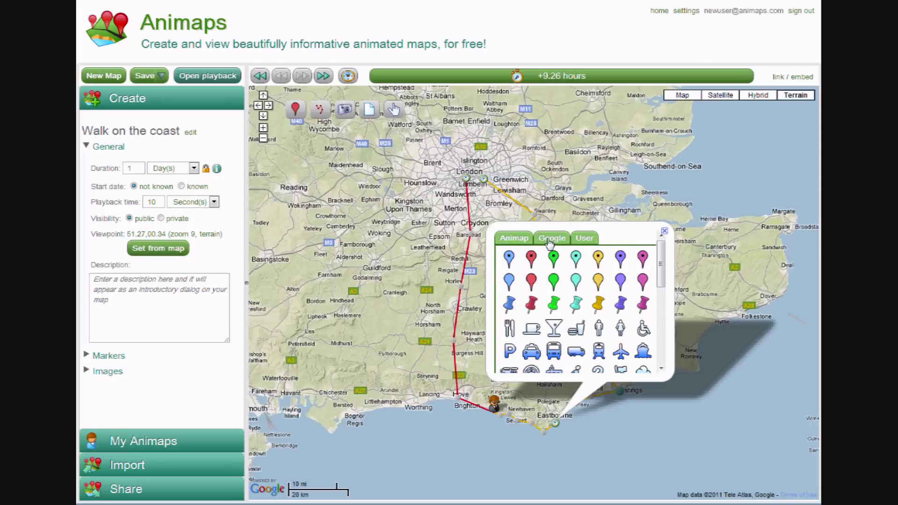
click(578, 329)
click(633, 443)
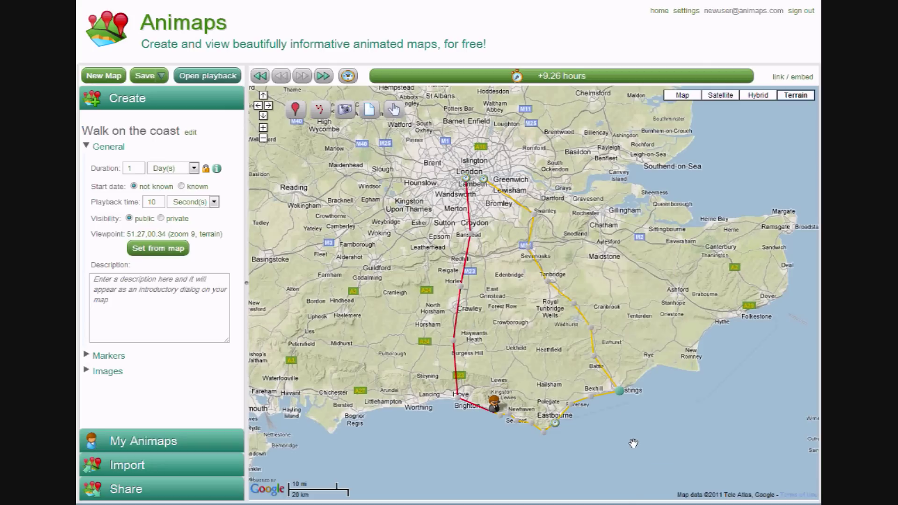
- Save the Walk on the coast map and play its animation in the playback view
click(146, 79)
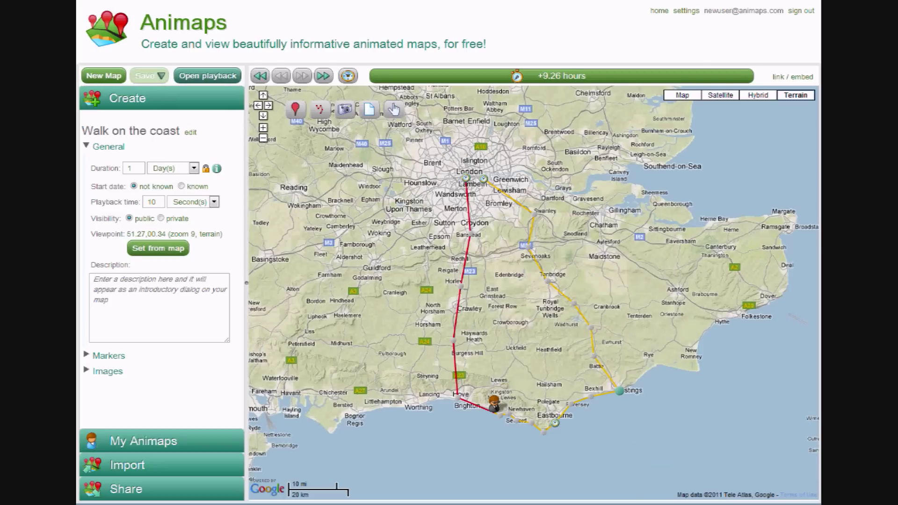
click(209, 75)
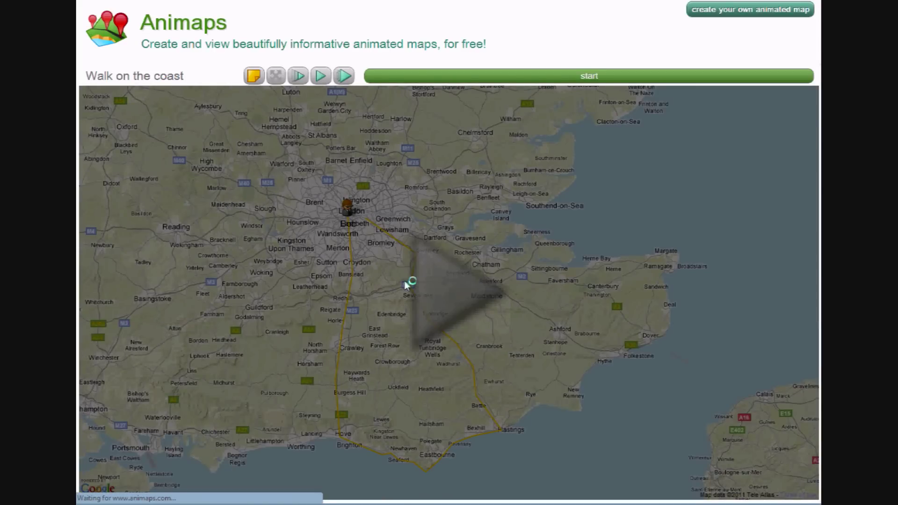
click(438, 284)
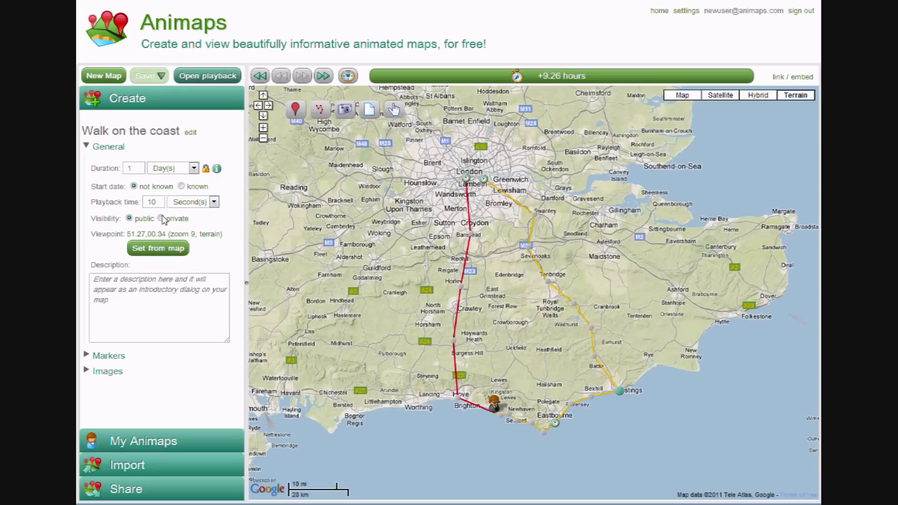
- Load the coastal photo from its web address as Image01 via Quick image load
click(108, 147)
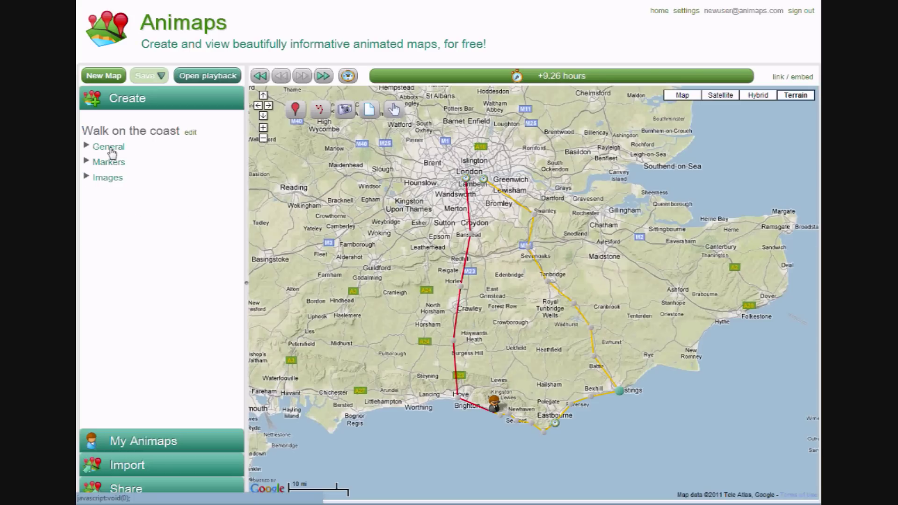
click(105, 183)
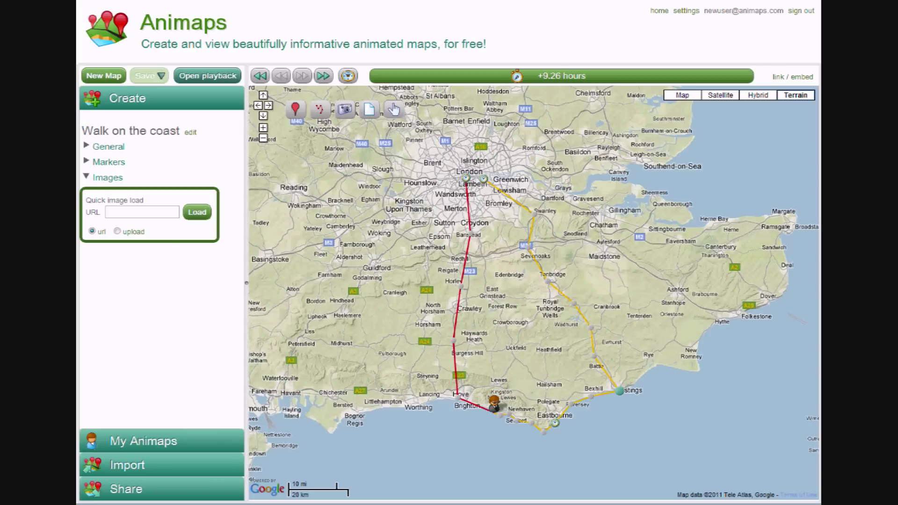
click(117, 232)
click(92, 230)
click(129, 215)
key(ctrl+v)
click(198, 217)
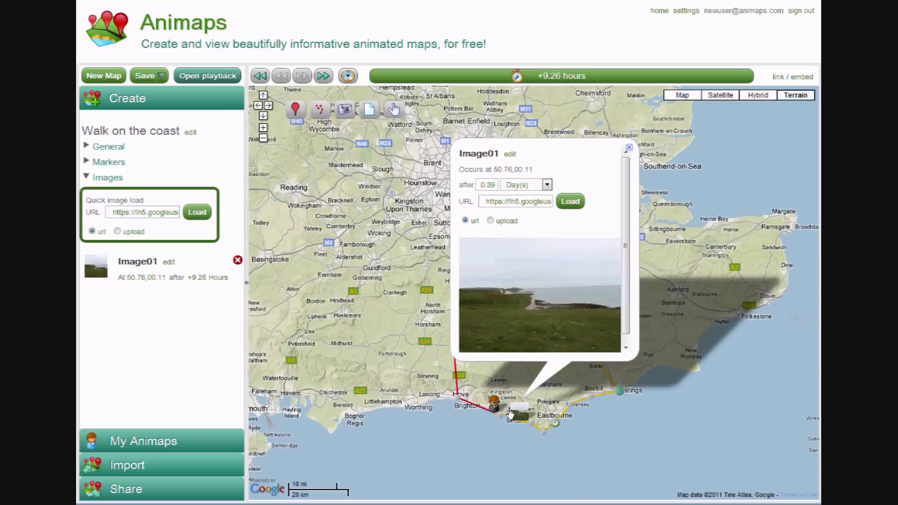
- Set Image01 to appear after 10.3 Hour(s) and close its details
drag(519, 77, 535, 80)
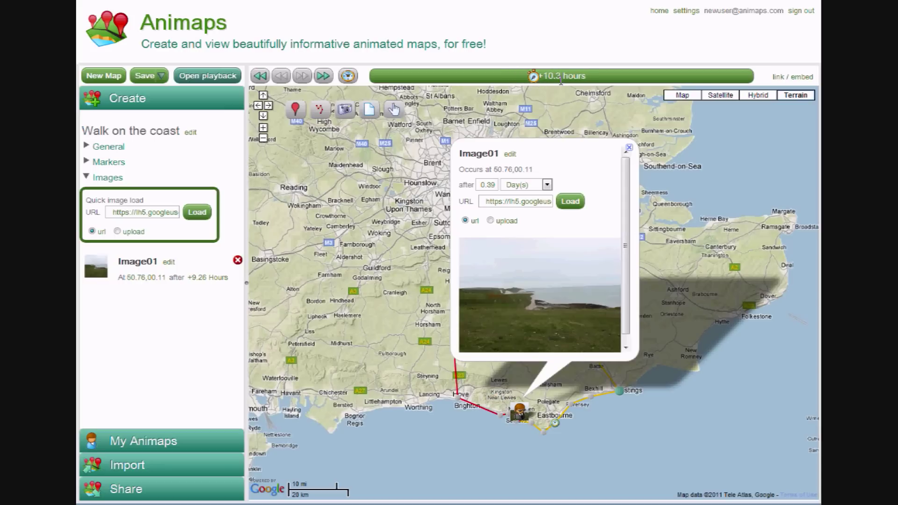
click(546, 184)
click(536, 208)
double_click(489, 184)
text(10.3)
key(Return)
click(366, 314)
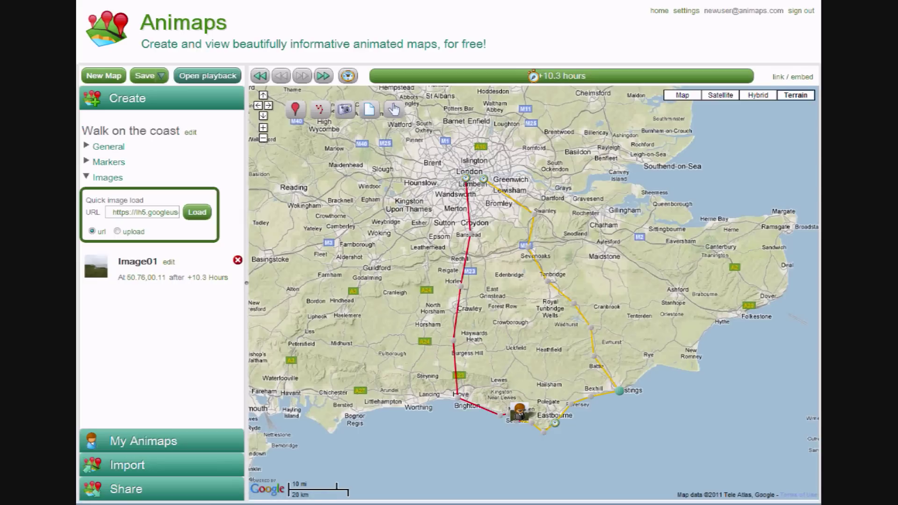
click(348, 110)
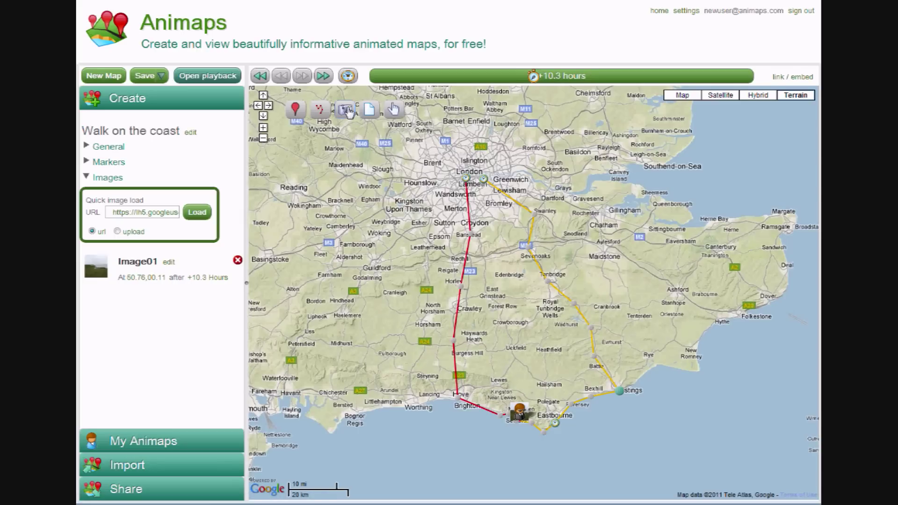
- Place Image02 near Tonbridge and load the tulip photo from its web address
click(553, 286)
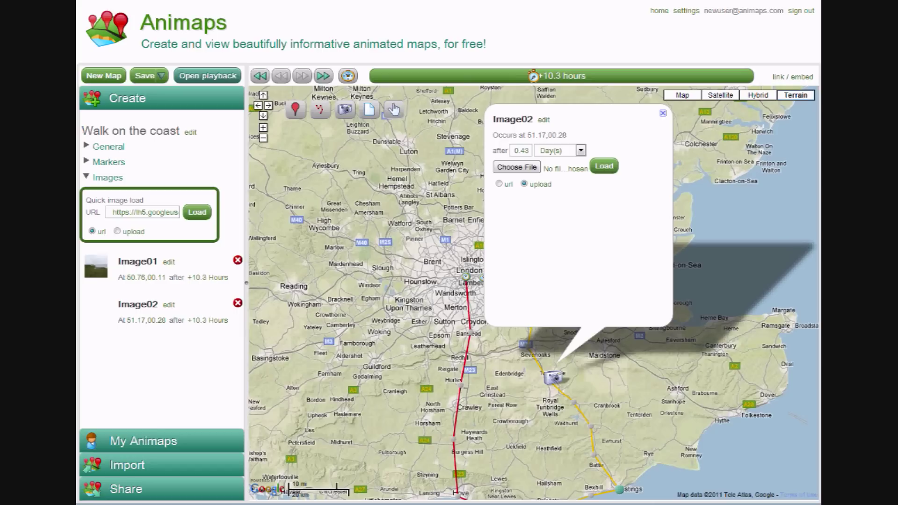
click(499, 186)
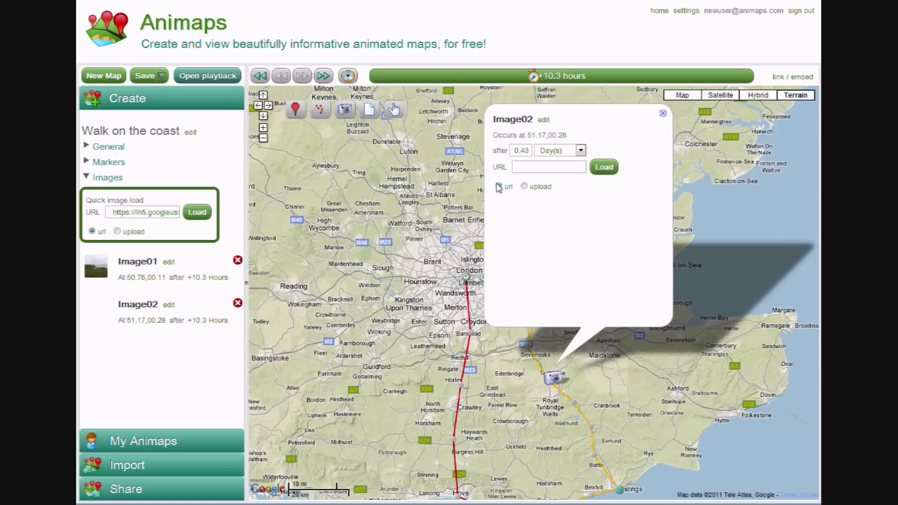
click(523, 186)
click(499, 185)
click(528, 167)
key(ctrl+v)
click(605, 168)
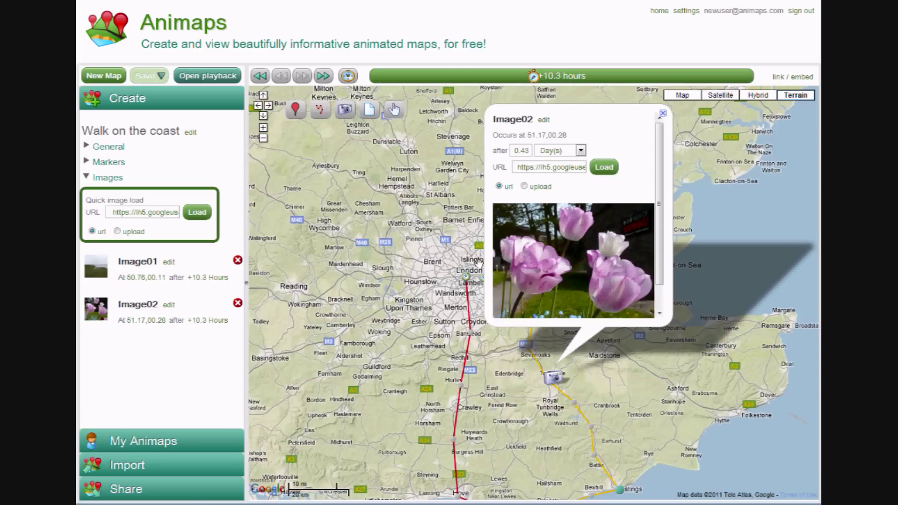
- Set Image02 to appear after 20 Hour(s)
drag(533, 77, 693, 80)
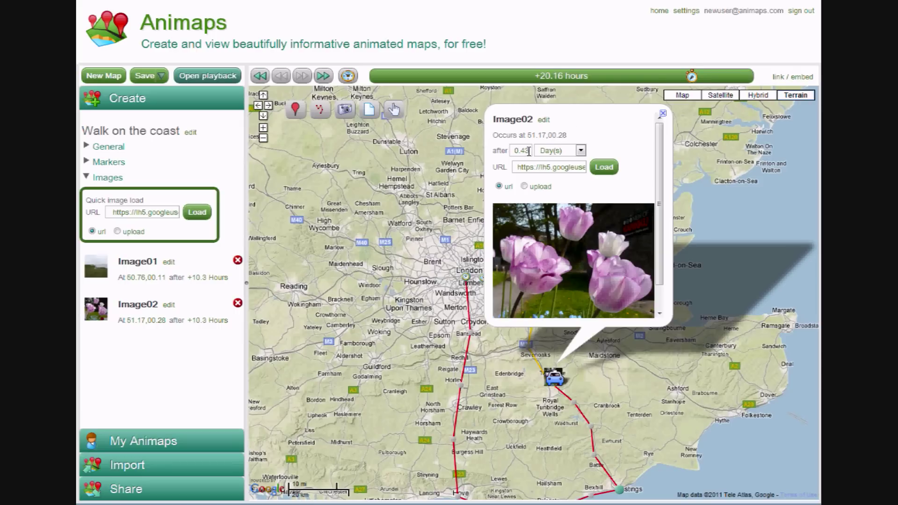
click(560, 150)
click(556, 192)
double_click(529, 151)
text(20)
key(Return)
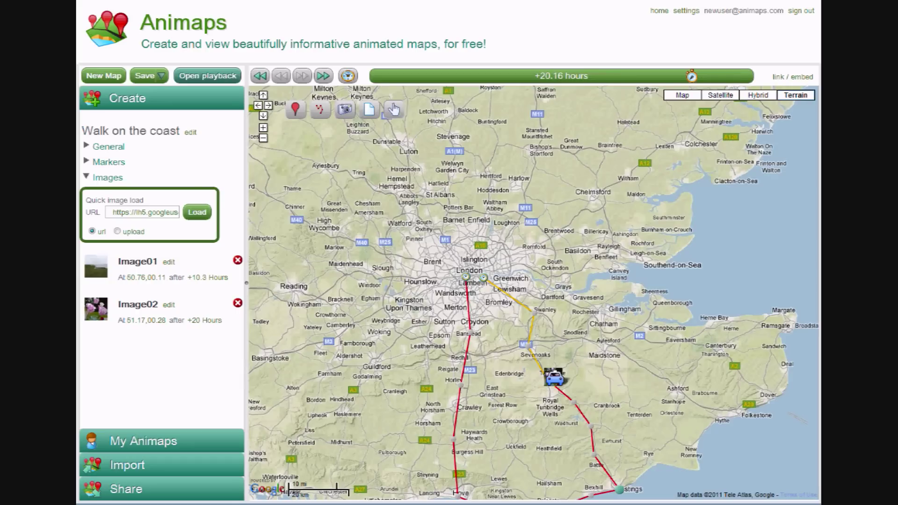
- Add a text note near Hove titled 'Lost!' reading 'We nearly got lost here...'
drag(392, 399, 439, 319)
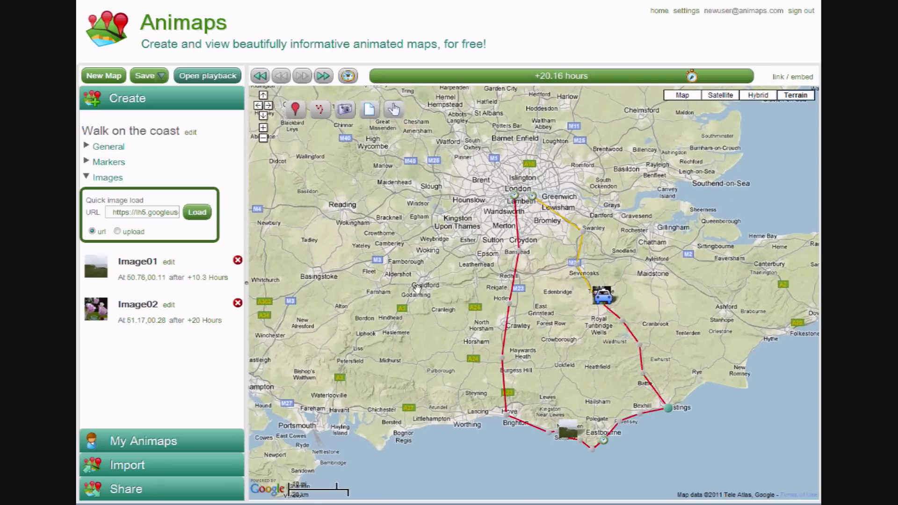
click(370, 112)
click(507, 401)
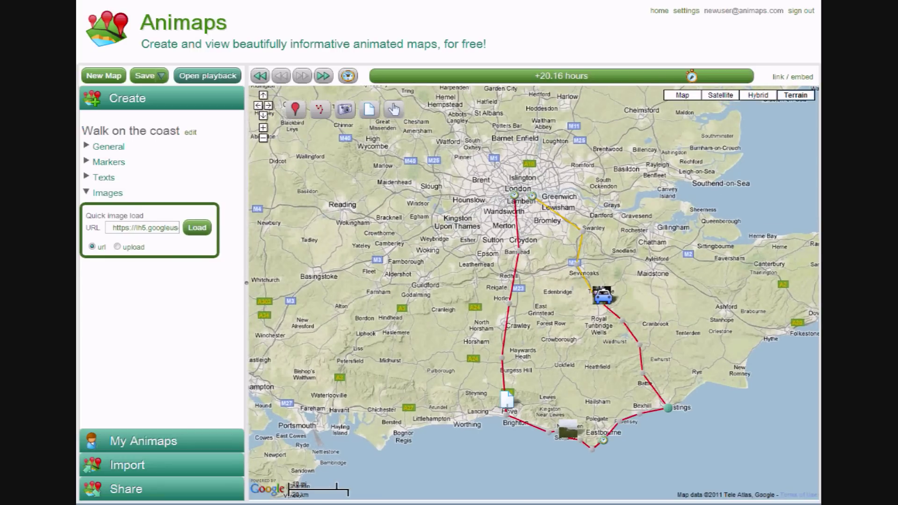
text(Lost!)
key(Return)
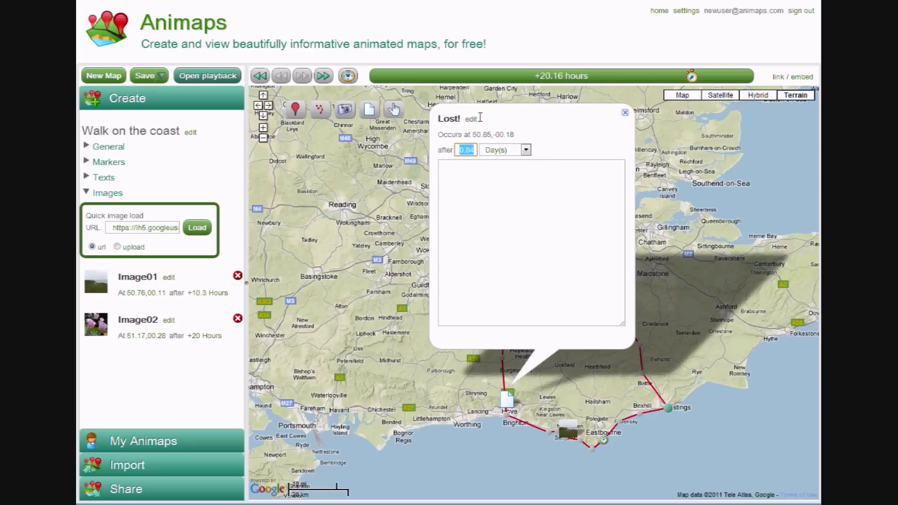
text(We near)
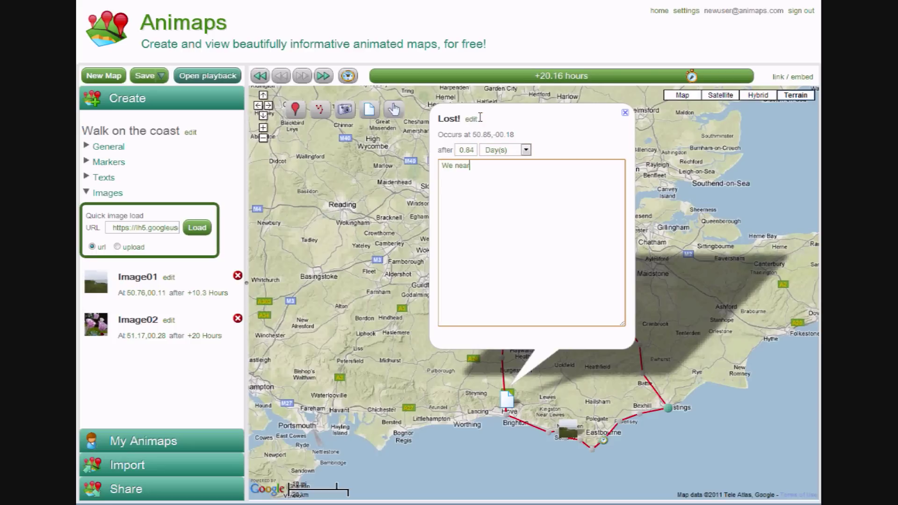
text(ly got lost here...)
click(551, 142)
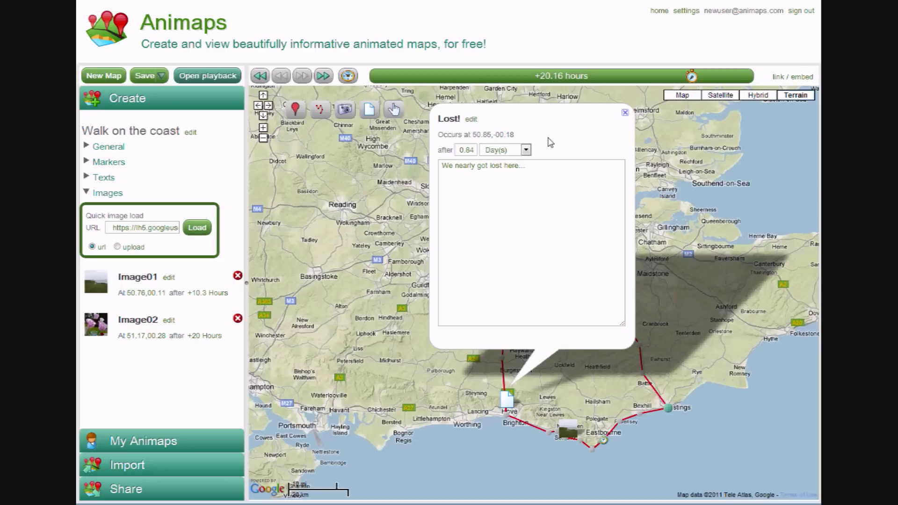
- Time the Lost! note to appear after 7 Hour(s), then save the map
drag(691, 76, 490, 78)
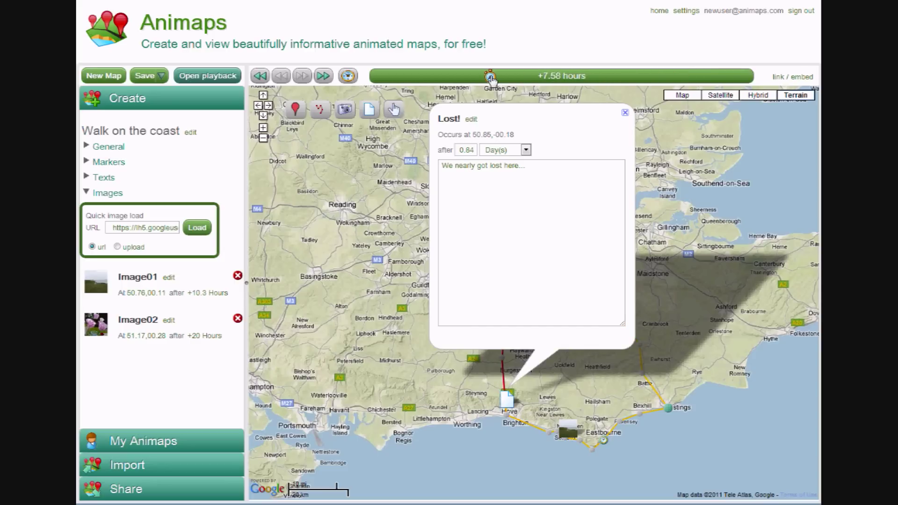
click(473, 150)
drag(458, 150, 475, 150)
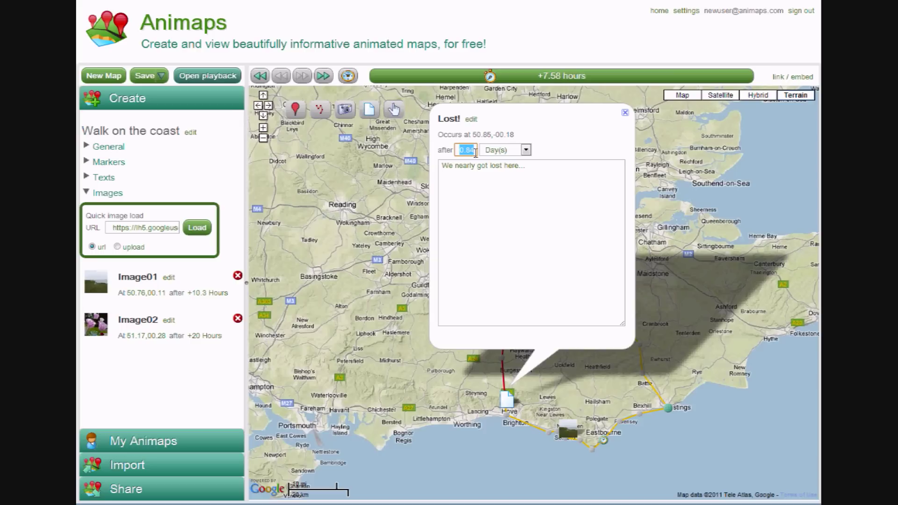
text(7)
click(508, 151)
click(497, 183)
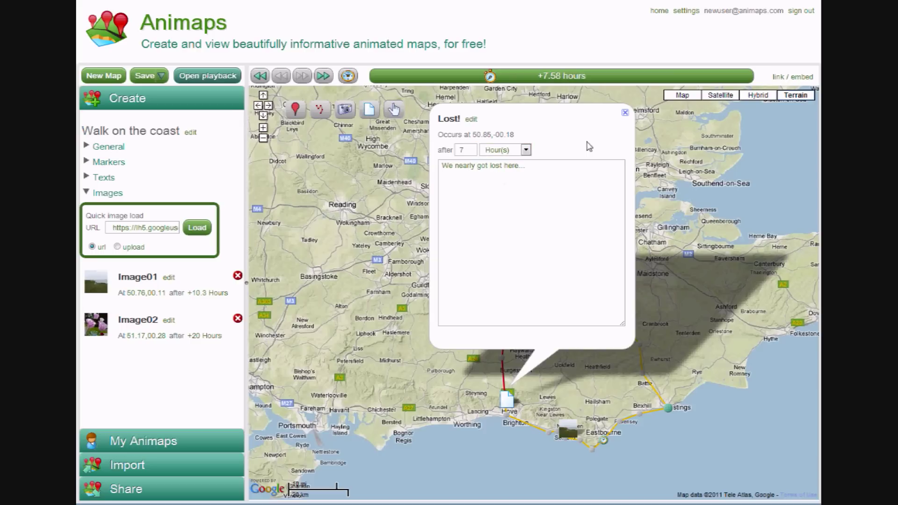
click(358, 226)
click(149, 80)
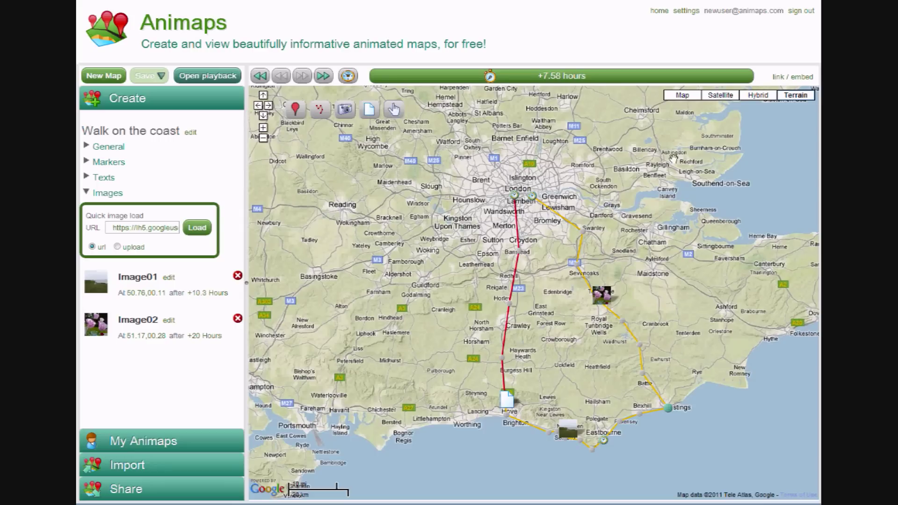
- Copy the map's share Link URL from the link / embed dialog
click(787, 78)
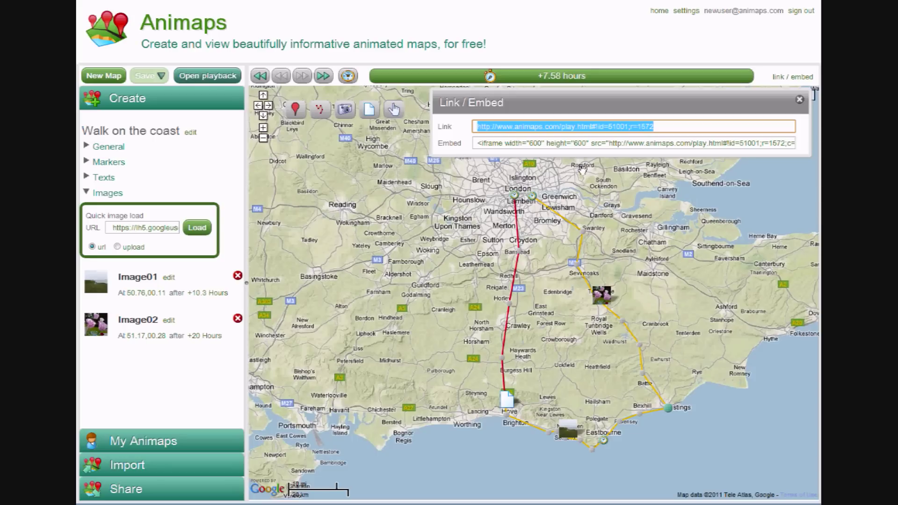
click(800, 99)
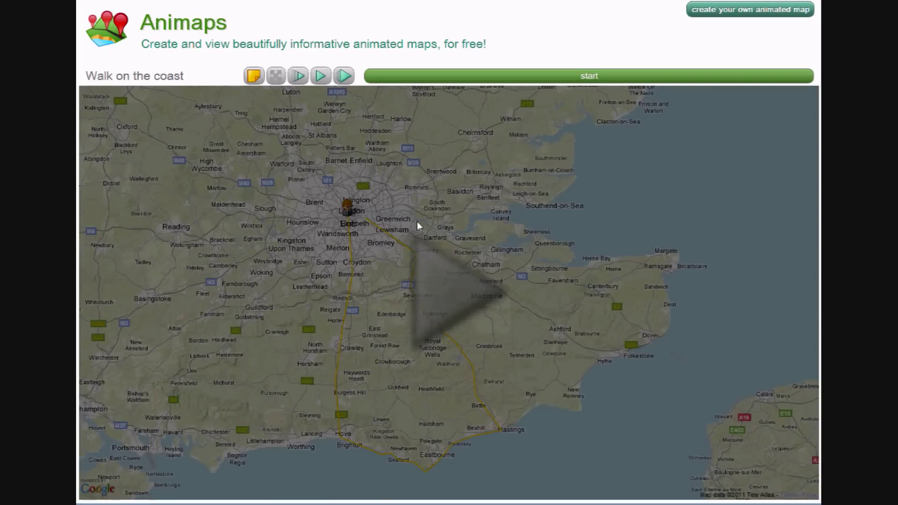
- Start the Walk on the coast animation on the playback page
click(443, 278)
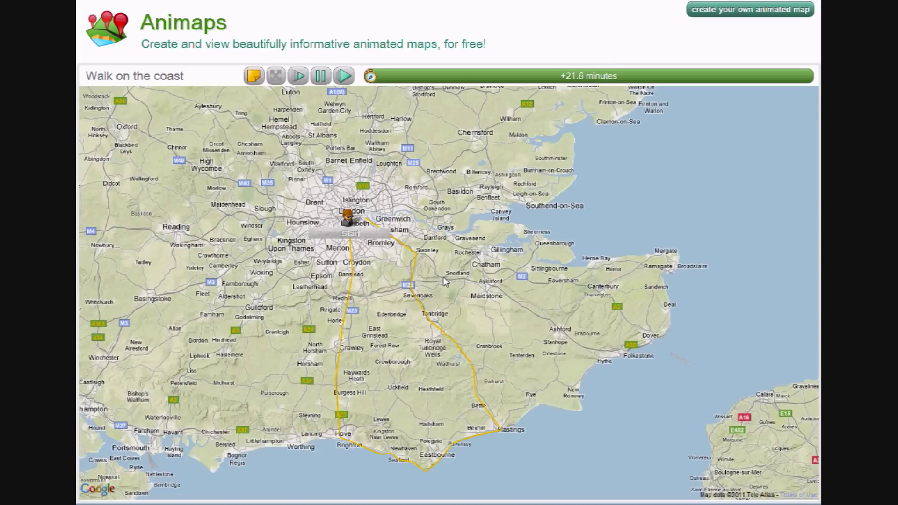